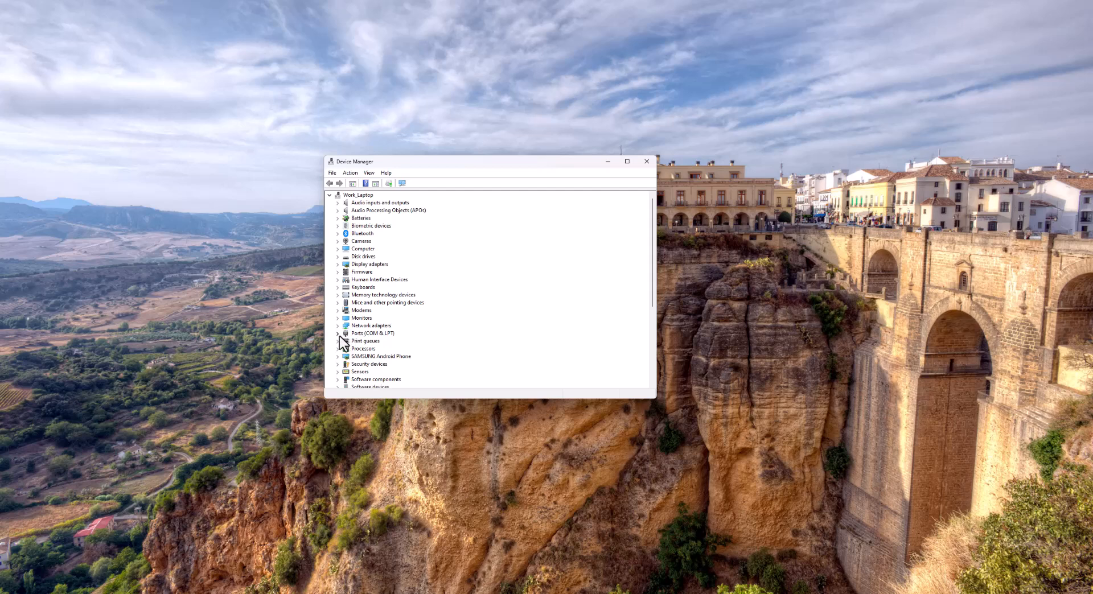
- Check the Samsung mobile USB serial ports under Ports (COM & LPT) in Device Manager and close it
{"action": "scroll", "coordinate": [392, 221], "scroll_direction": "down", "scroll_amount": 5}
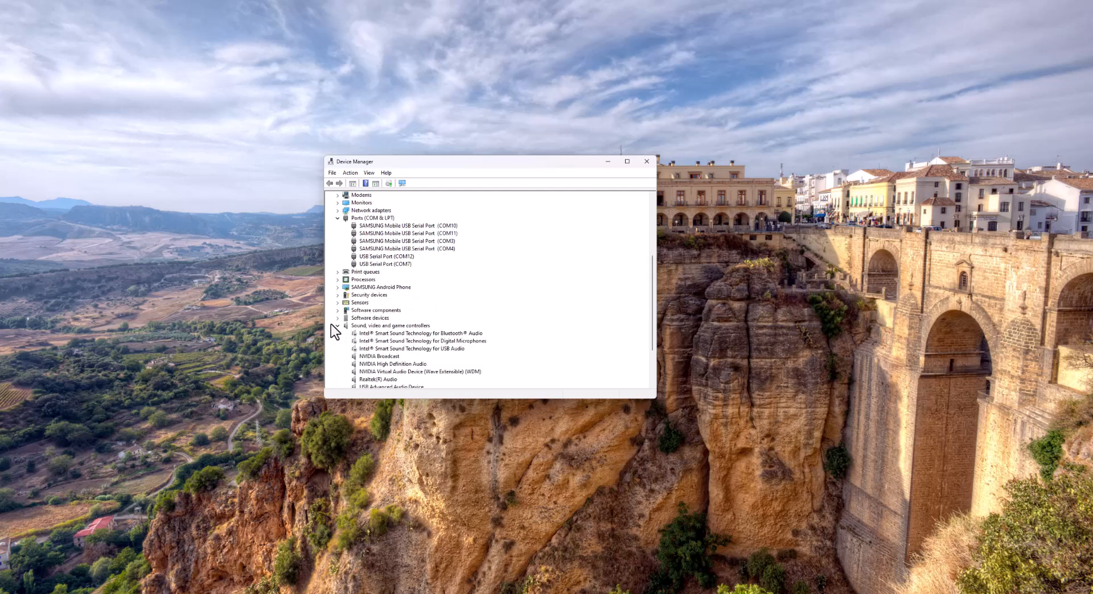
{"action": "scroll", "coordinate": [336, 329], "scroll_direction": "up", "scroll_amount": 4}
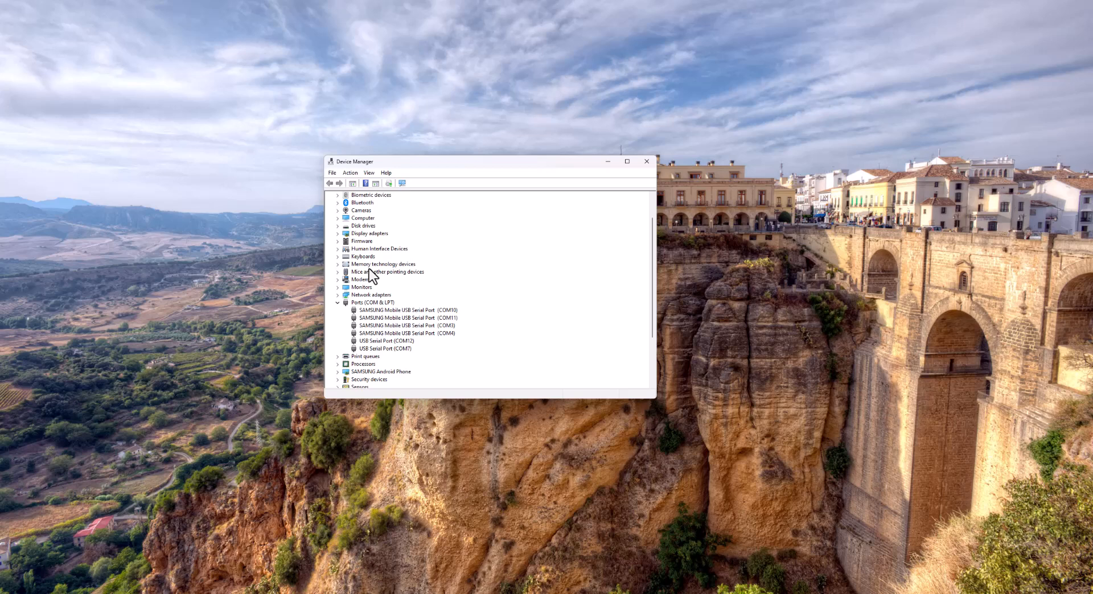
{"action": "left_click", "coordinate": [641, 161]}
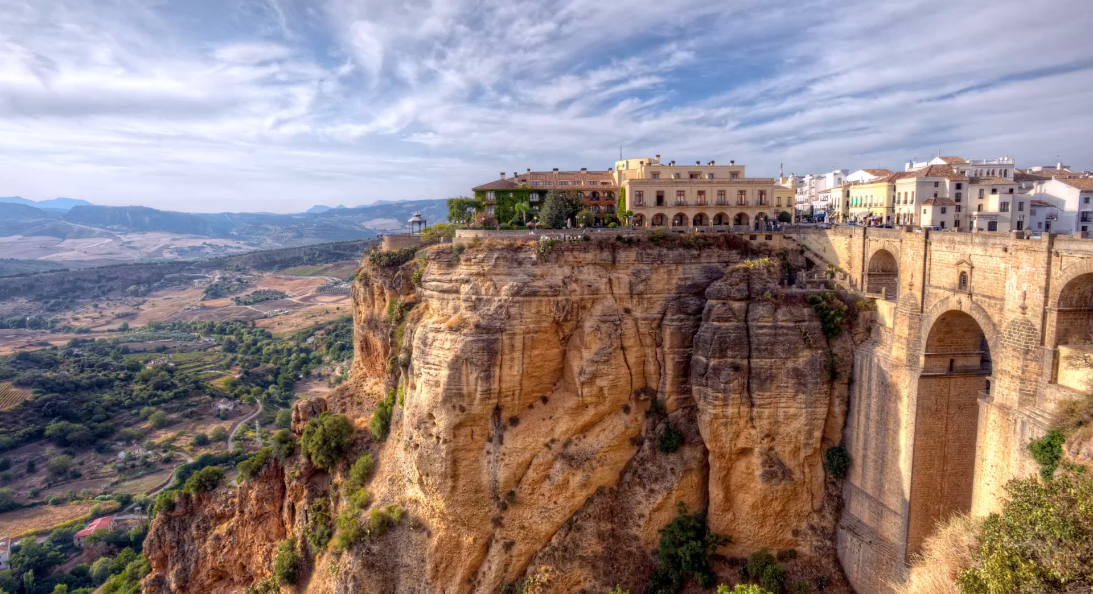
- Auto-detect the chipsets and port numbers of the connected phones in the port settings and return to CH1's settings
{"action": "left_click_drag", "start_coordinate": [148, 112], "coordinate": [534, 114]}
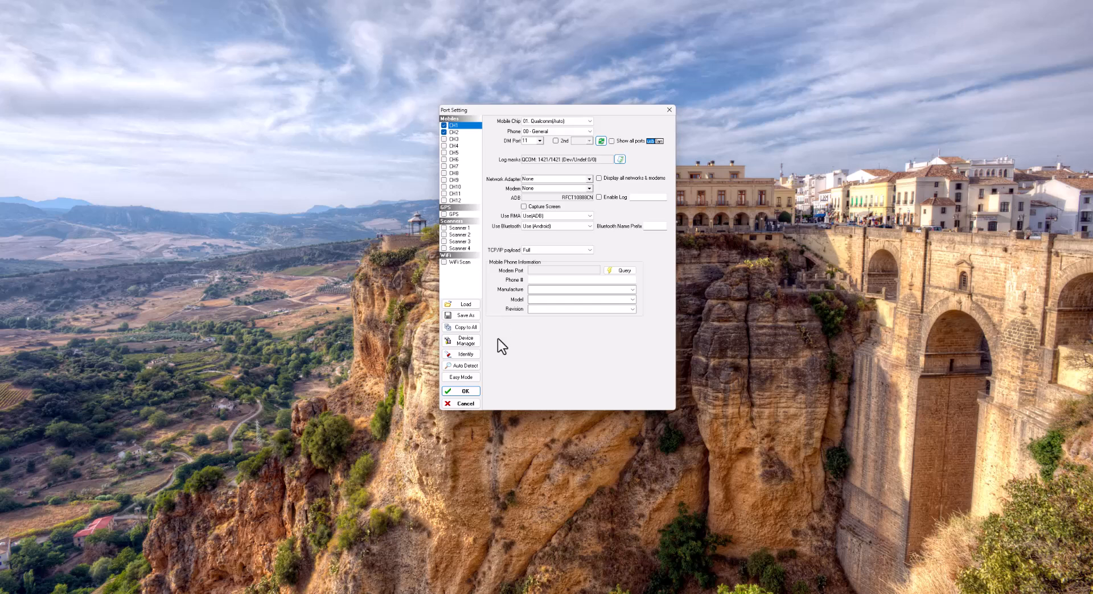
{"action": "left_click", "coordinate": [458, 366]}
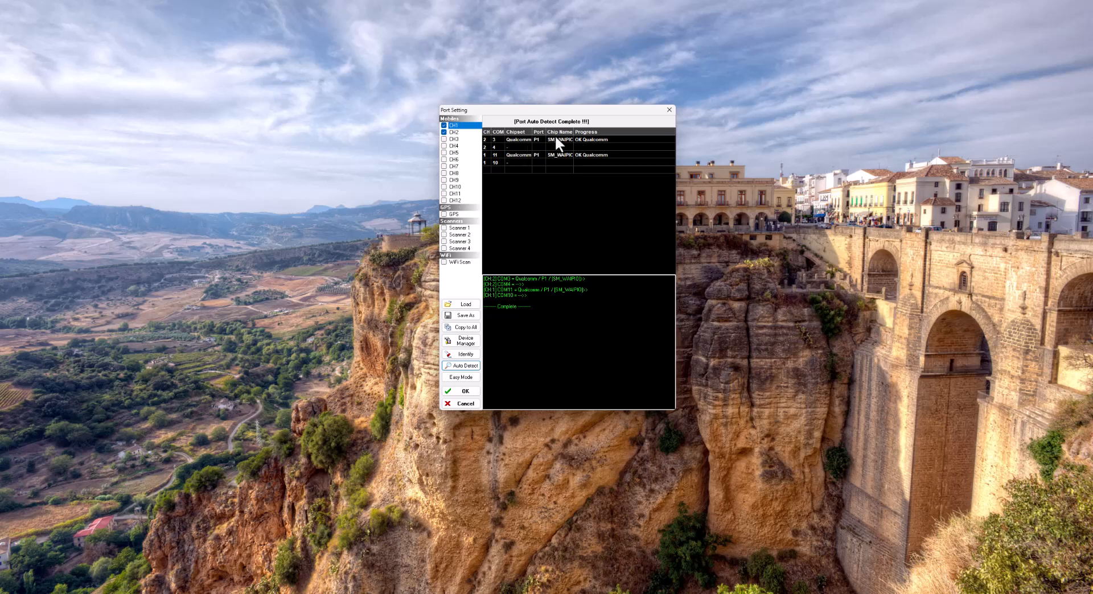
{"action": "left_click", "coordinate": [462, 127]}
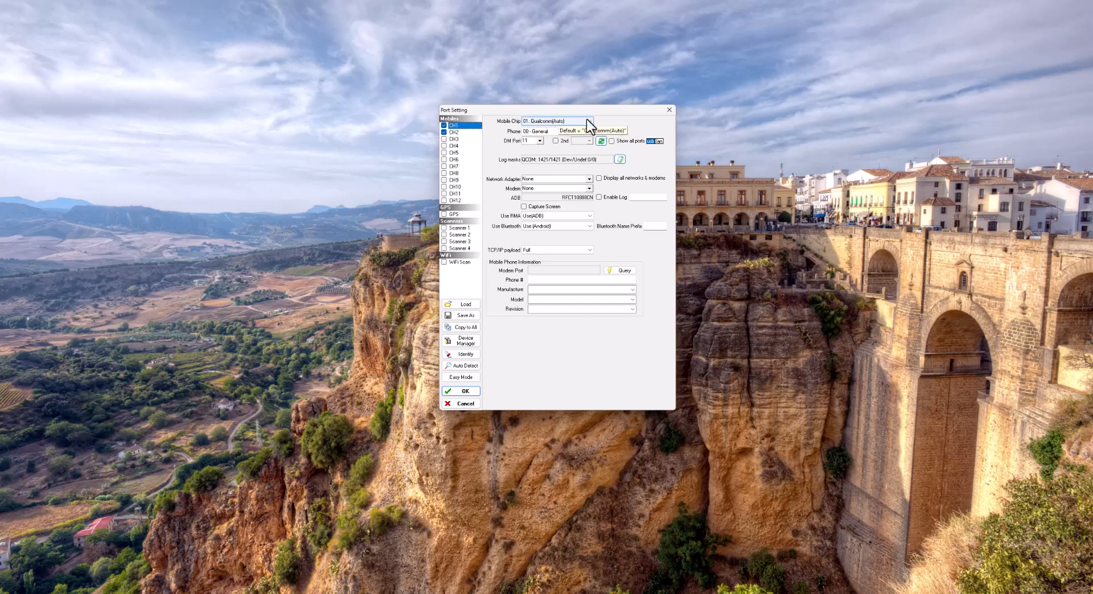
- Review CH1's phone type options, available DM ports and log mask selection without changing them
{"action": "left_click", "coordinate": [559, 131]}
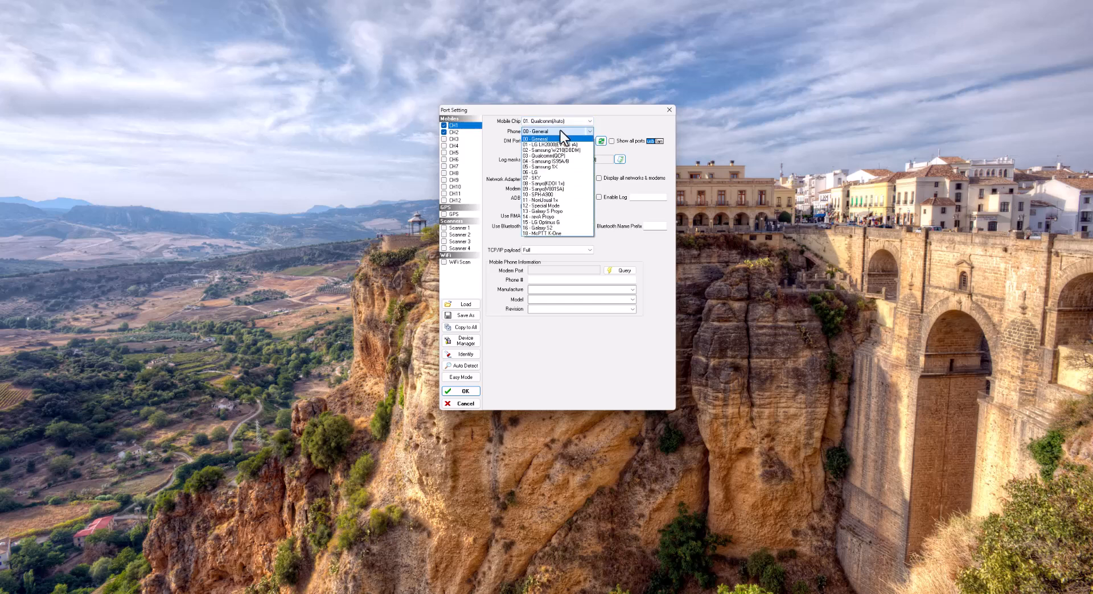
{"action": "left_click", "coordinate": [560, 131]}
{"action": "left_click", "coordinate": [540, 141]}
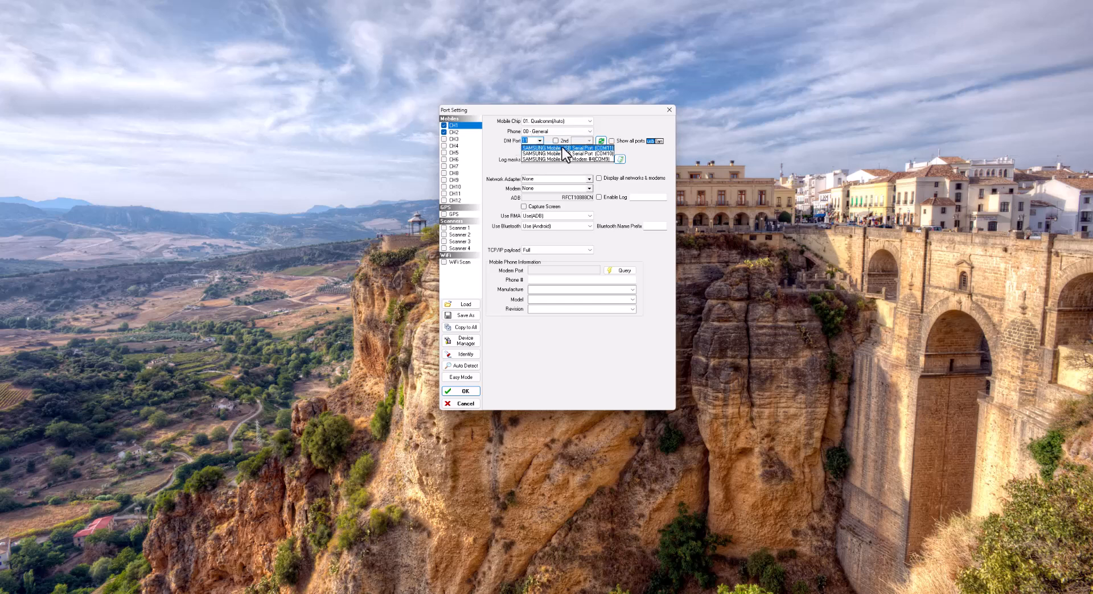
{"action": "left_click", "coordinate": [637, 117]}
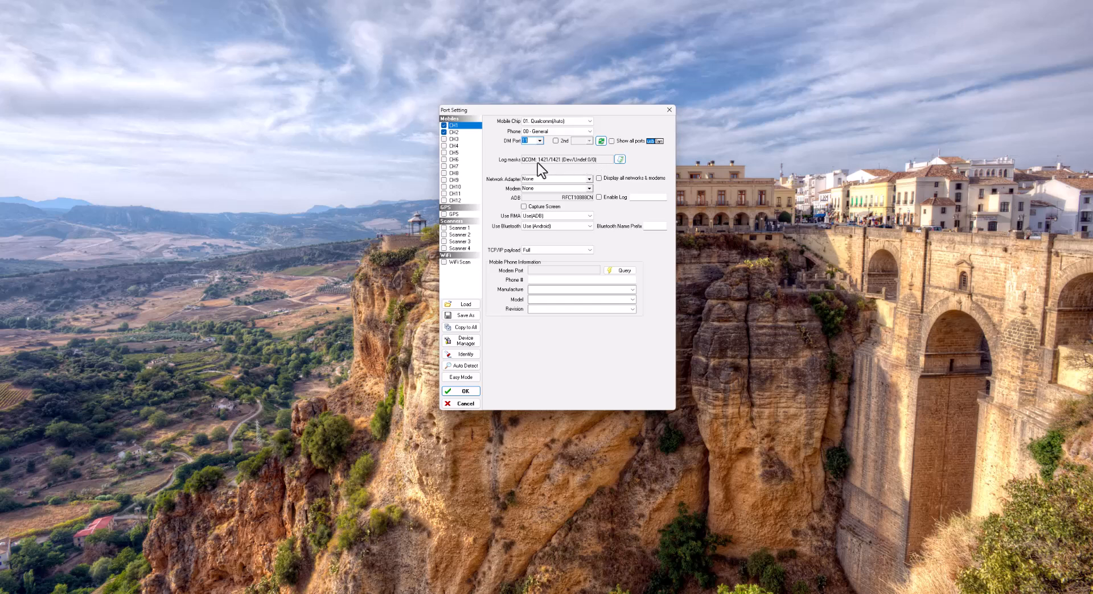
{"action": "left_click", "coordinate": [621, 159]}
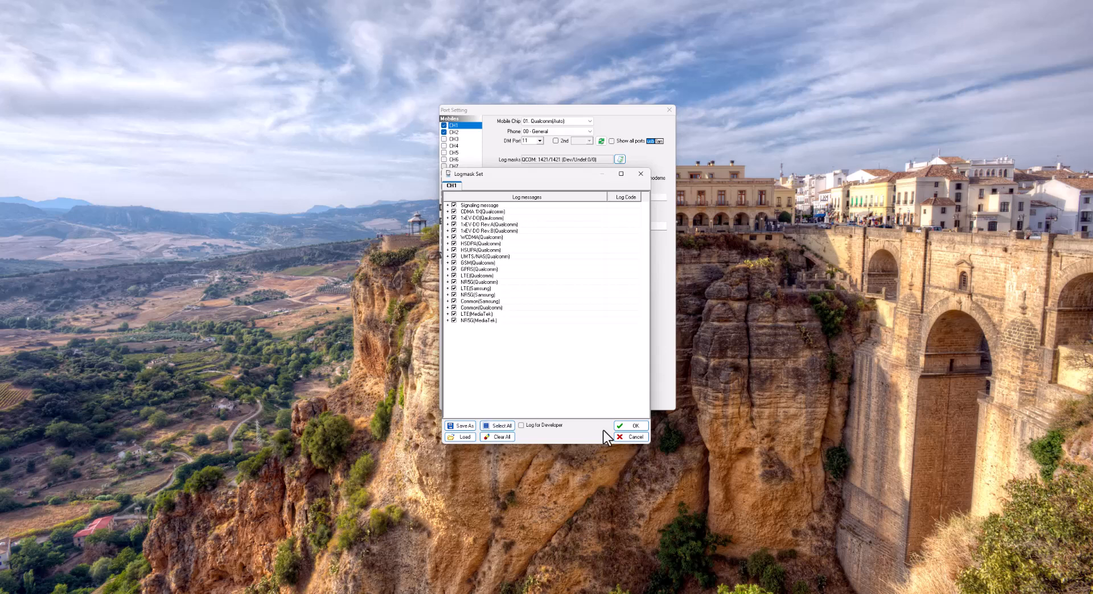
{"action": "left_click", "coordinate": [617, 435]}
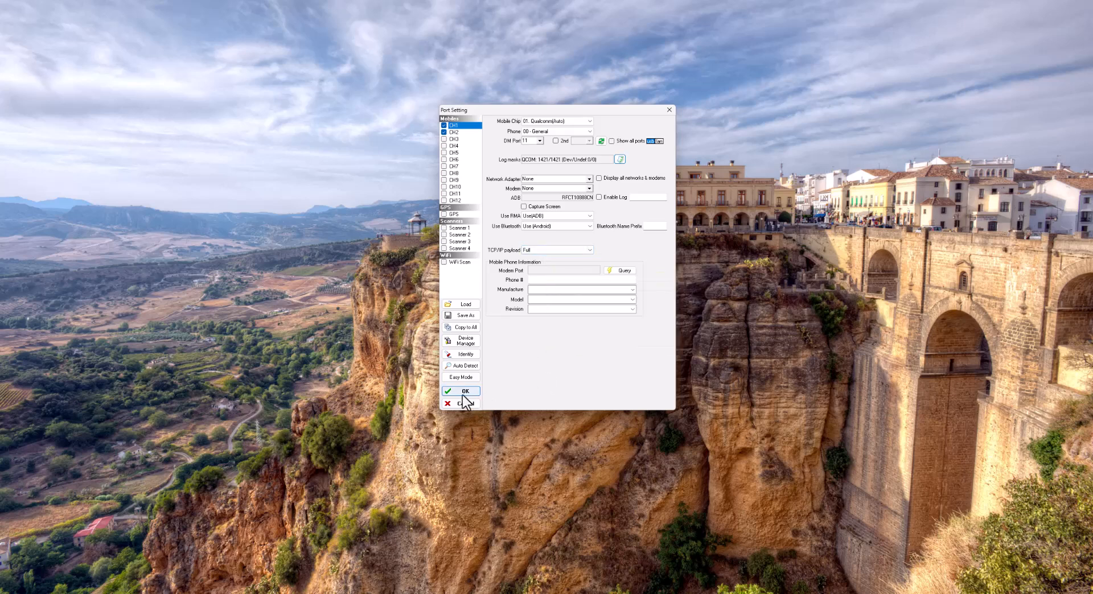
- Check CH2's port settings, return to CH1 and confirm the port configuration
{"action": "left_click", "coordinate": [452, 133]}
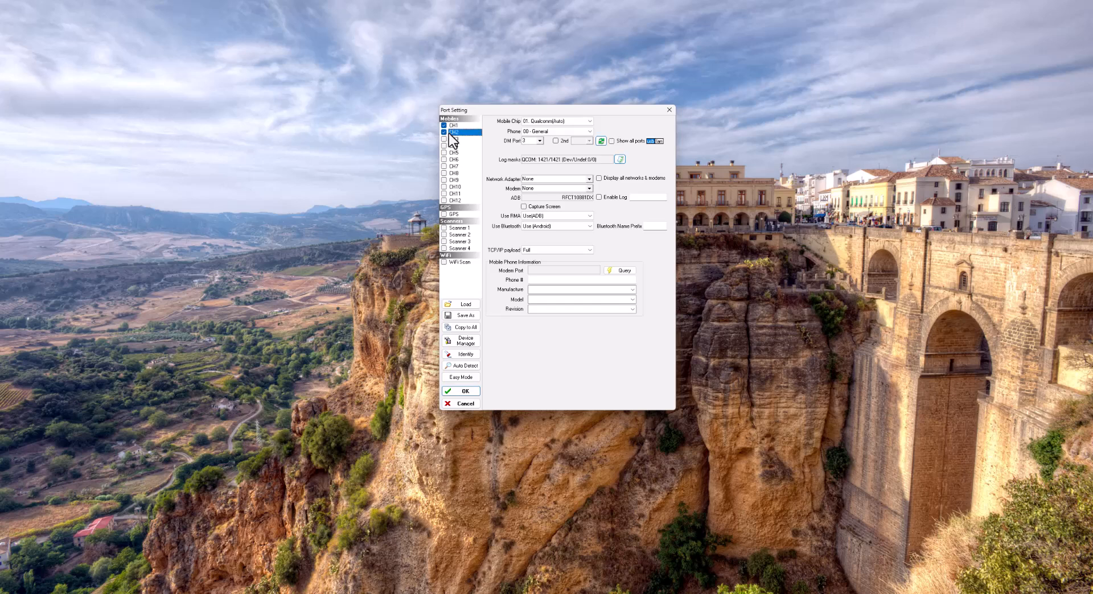
{"action": "left_click", "coordinate": [454, 125]}
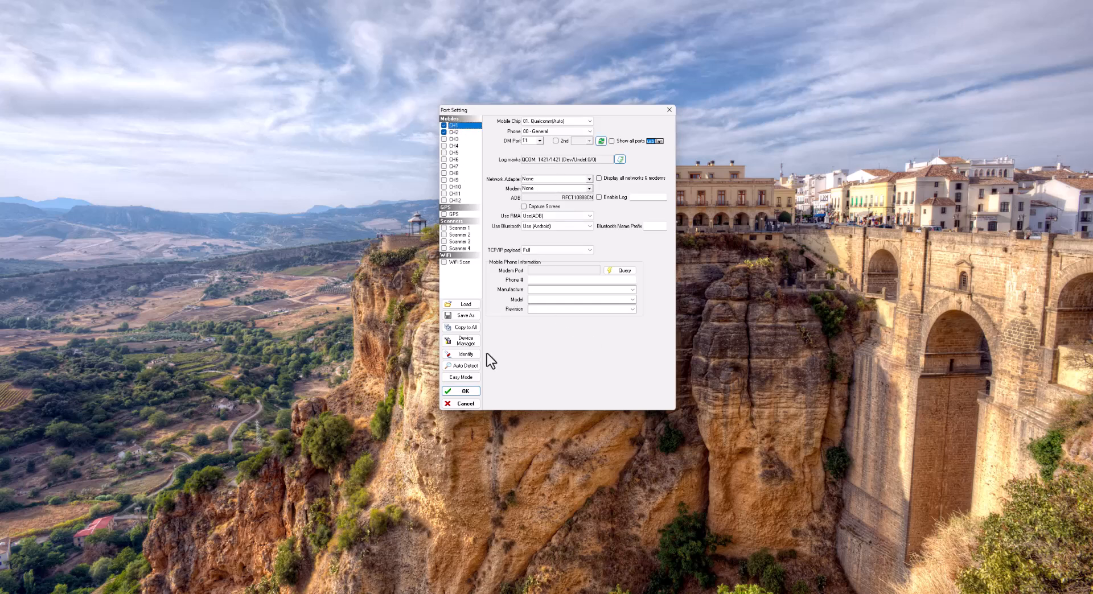
{"action": "left_click", "coordinate": [466, 392]}
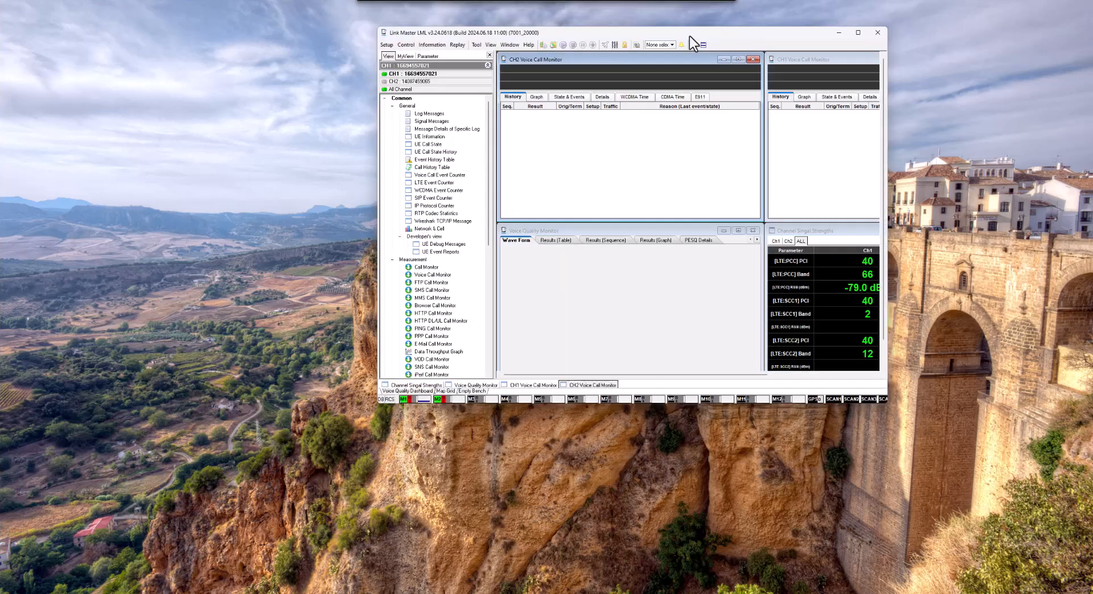
- Maximize the Link Master window, switch to the Empty Bench workspace and close both SMS monitors there
{"action": "left_click", "coordinate": [863, 30]}
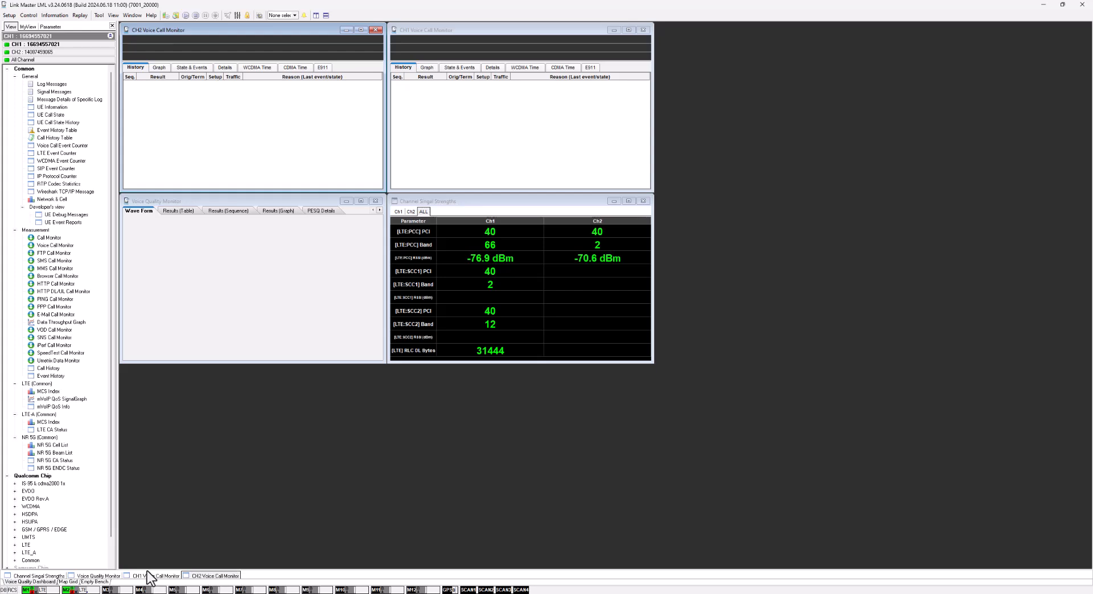
{"action": "left_click", "coordinate": [92, 582]}
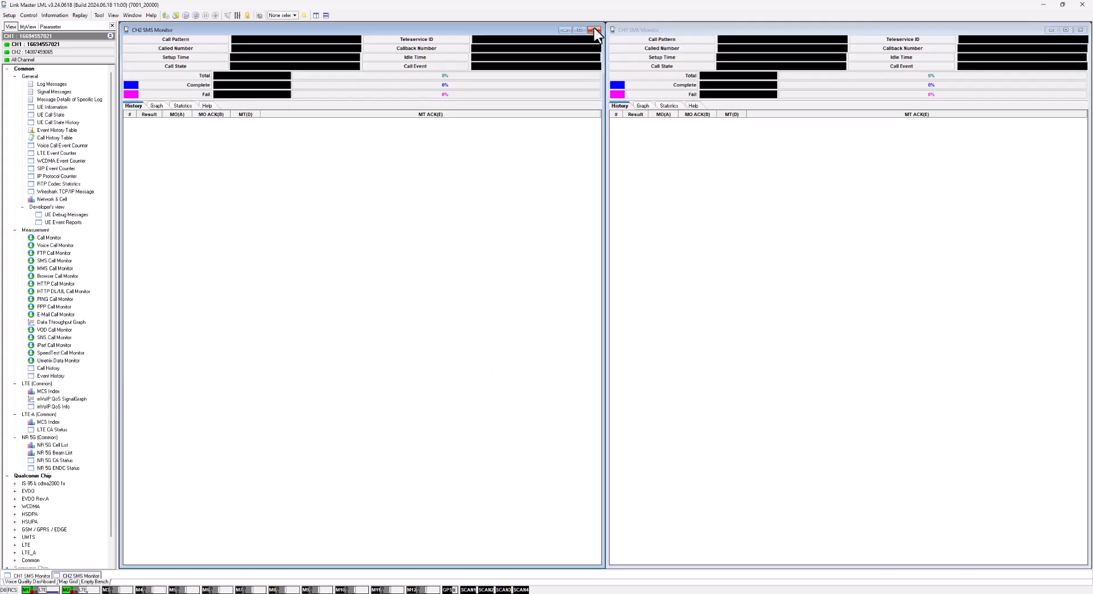
{"action": "left_click", "coordinate": [594, 30]}
{"action": "left_click", "coordinate": [1081, 30]}
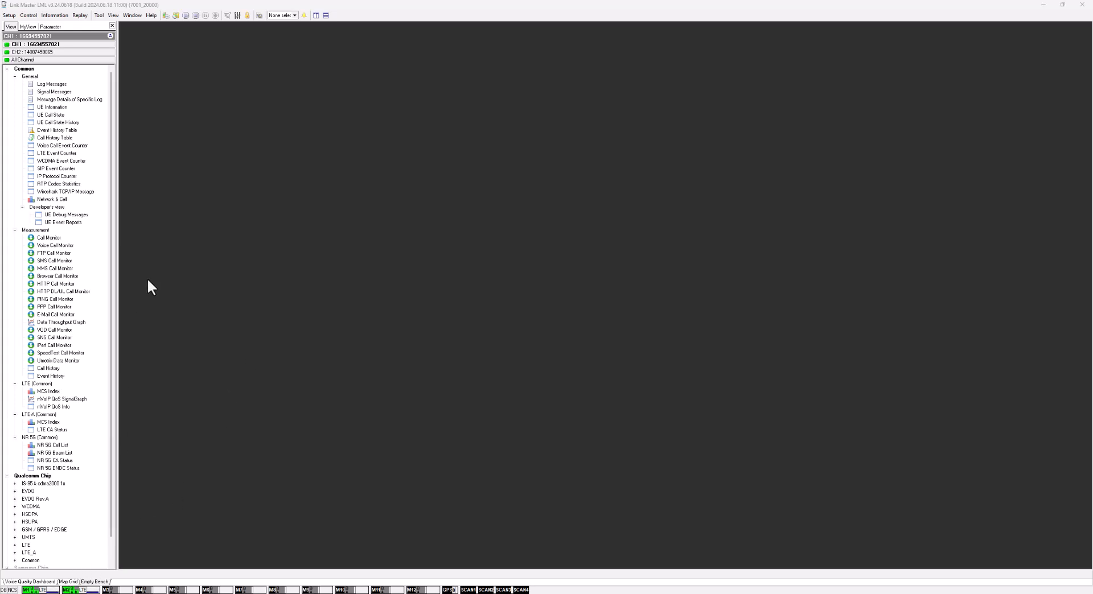
- Open the plan configuration and assign CH1 a voice call with the call type Pair call with other CH
{"action": "left_click", "coordinate": [176, 16]}
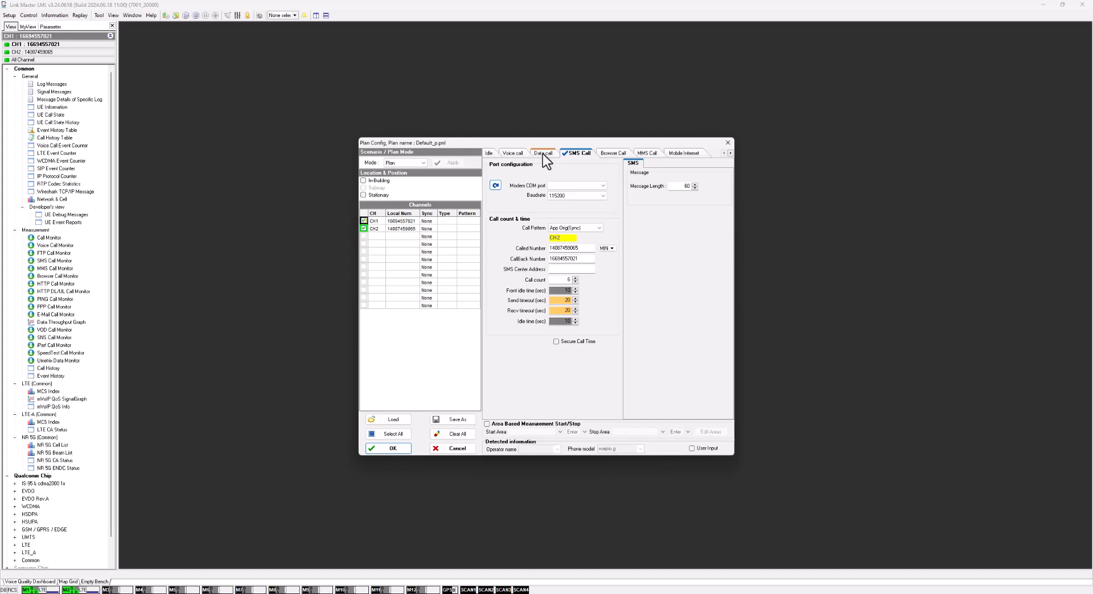
{"action": "left_click", "coordinate": [514, 155]}
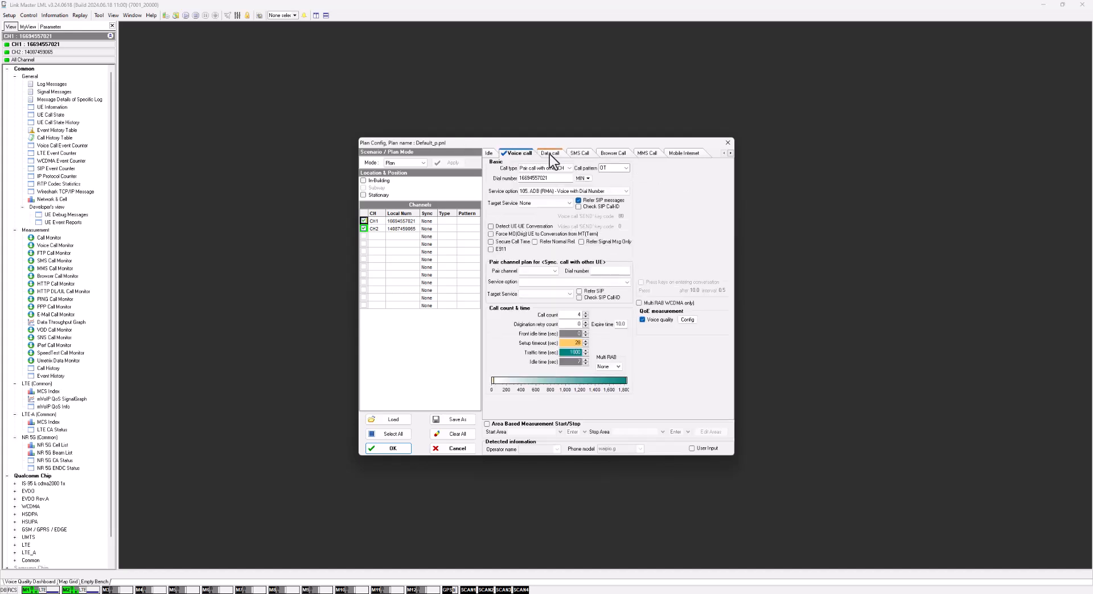
{"action": "left_click", "coordinate": [542, 168]}
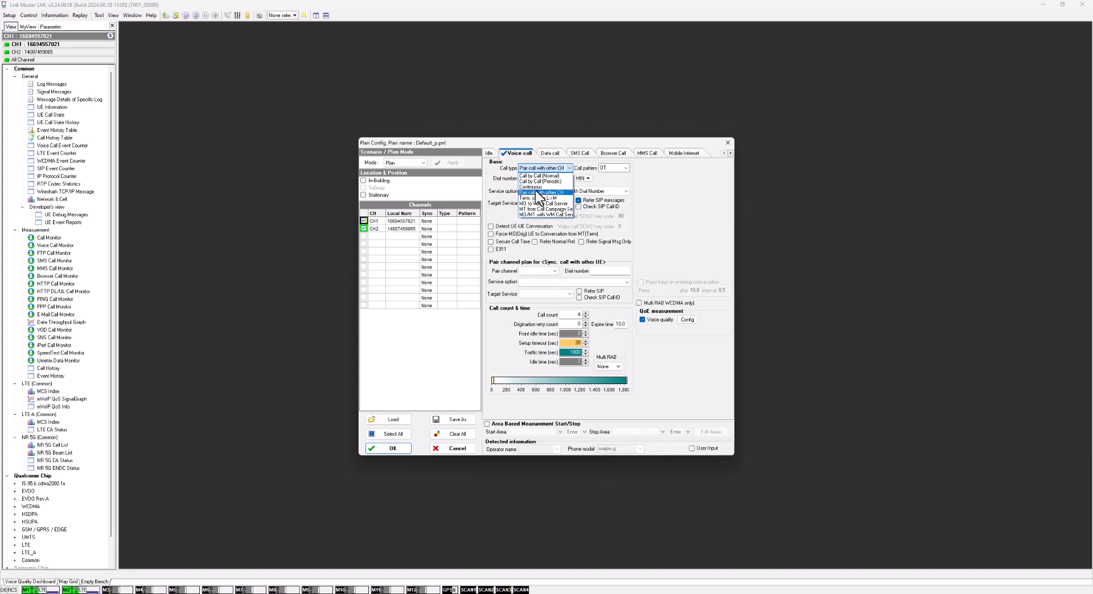
{"action": "left_click", "coordinate": [537, 193]}
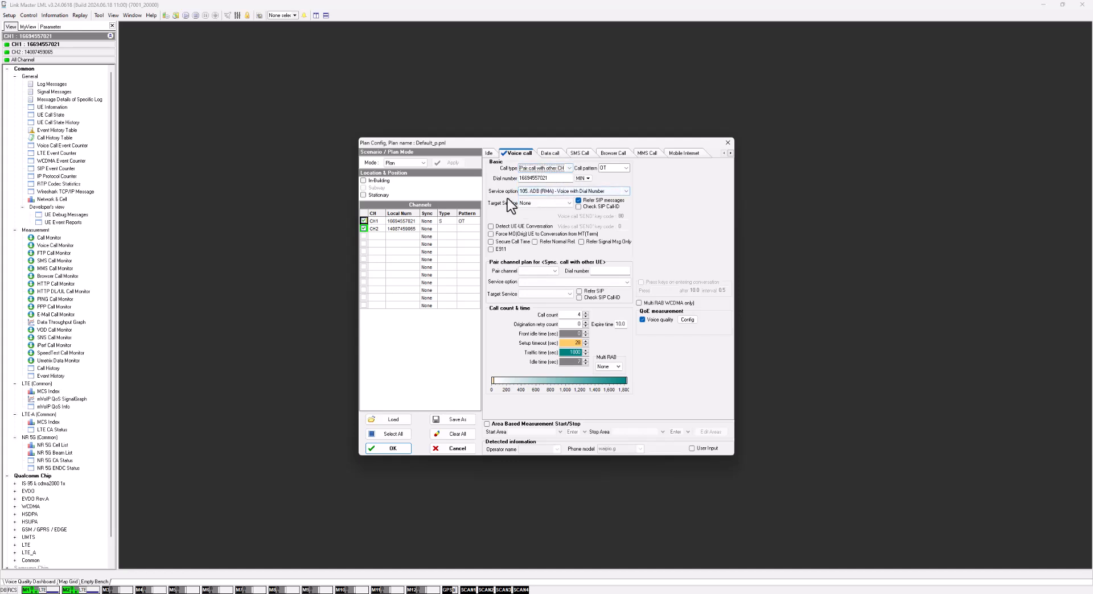
- Assign CH2 a voice call with the call type Pair call with other CH
{"action": "left_click", "coordinate": [401, 227]}
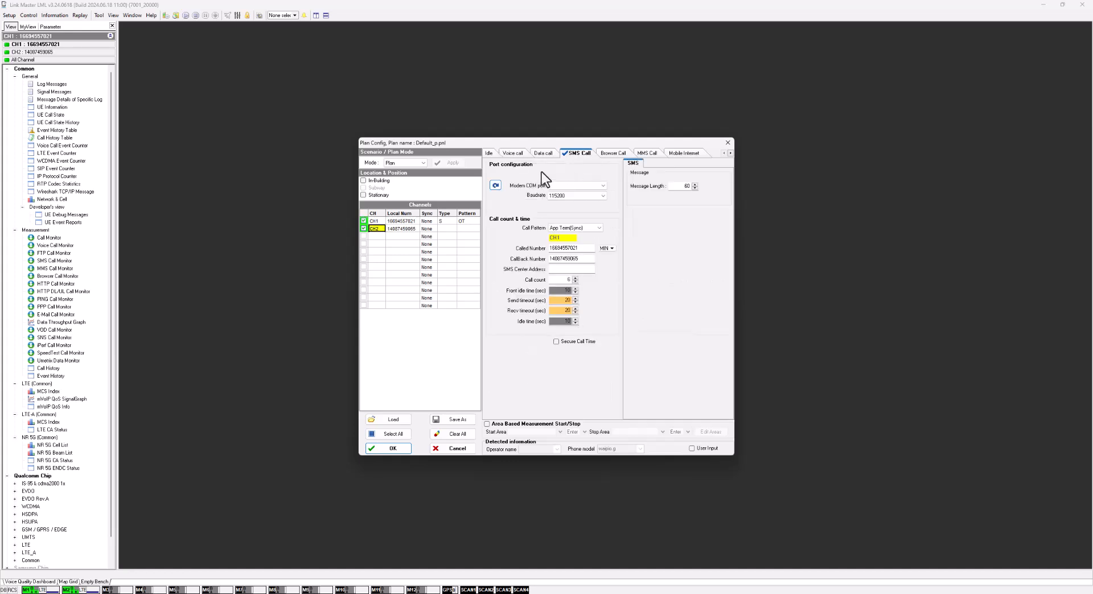
{"action": "left_click", "coordinate": [514, 153]}
{"action": "left_click", "coordinate": [545, 168]}
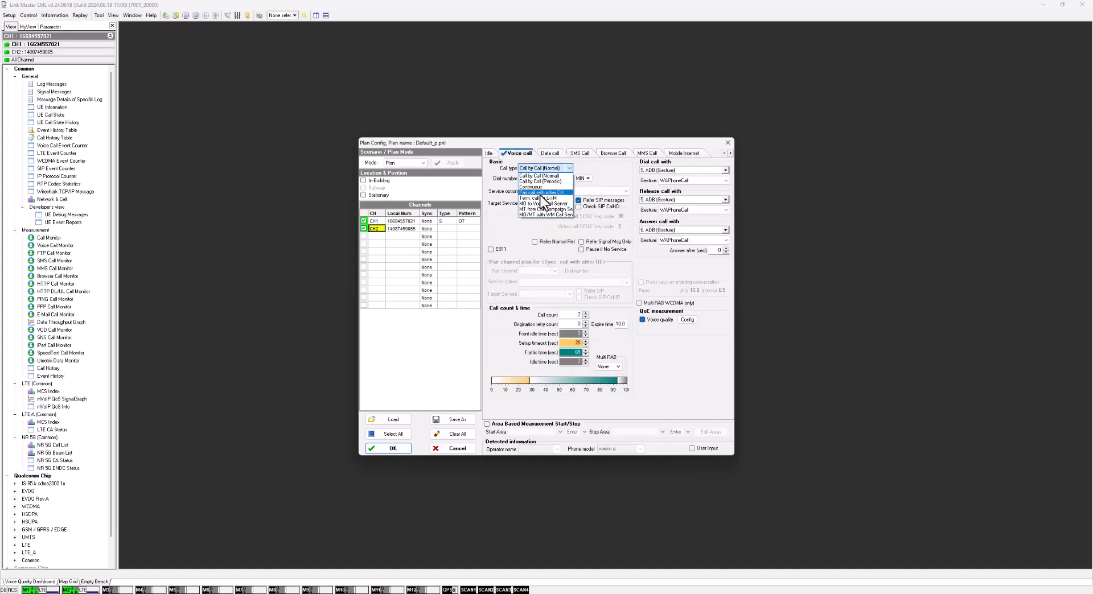
{"action": "left_click", "coordinate": [541, 193]}
- Set CH2 as the pair channel in CH1's voice call plan
{"action": "left_click", "coordinate": [376, 221]}
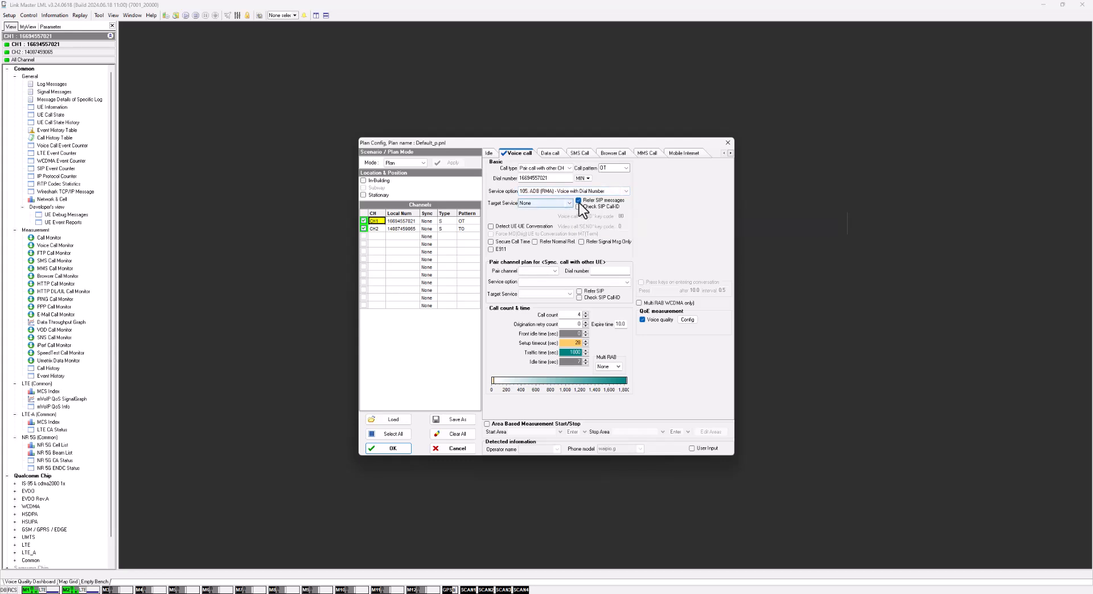
{"action": "left_click", "coordinate": [539, 272]}
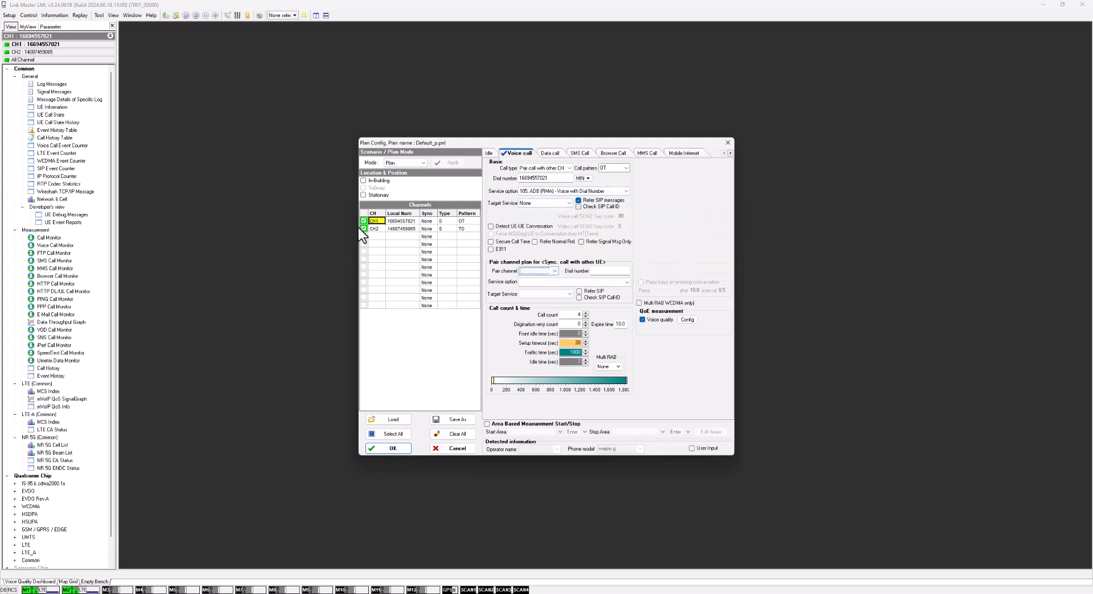
{"action": "left_click", "coordinate": [364, 228]}
{"action": "left_click", "coordinate": [538, 272]}
{"action": "left_click", "coordinate": [533, 279]}
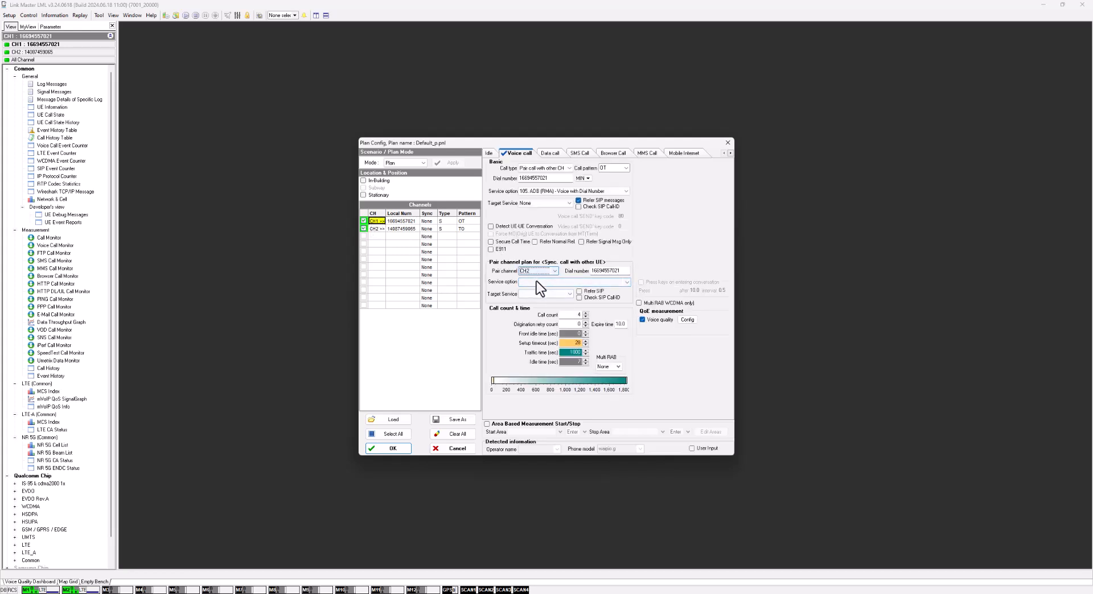
- Set the pair channel's service option to 105. ADB (RMA) - Voice with Dial Number, target service to None, and enable Refer SIP
{"action": "left_click", "coordinate": [537, 282]}
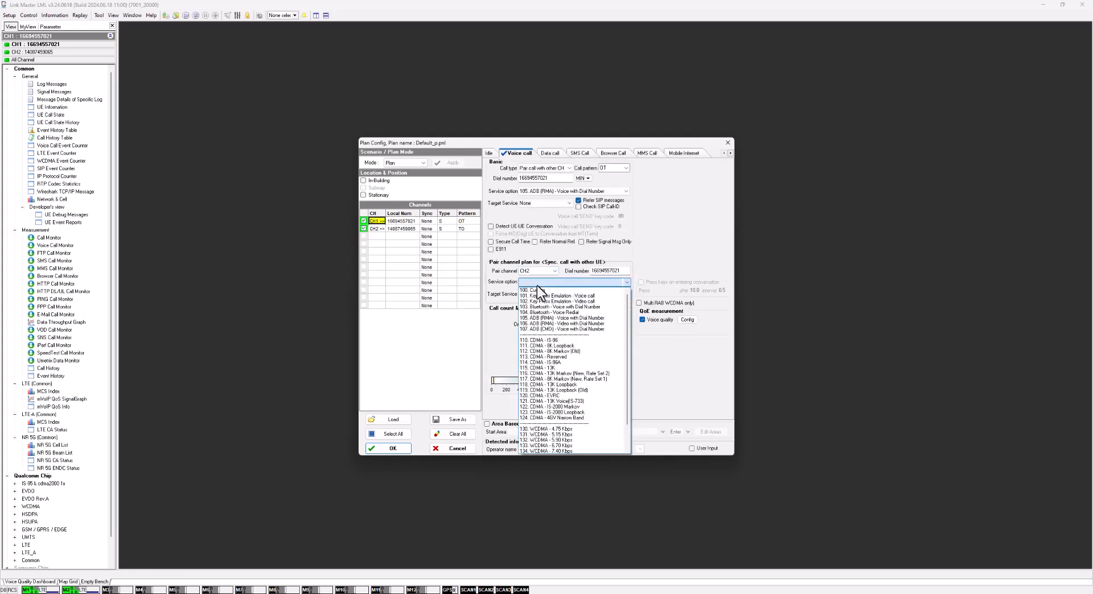
{"action": "left_click", "coordinate": [546, 319]}
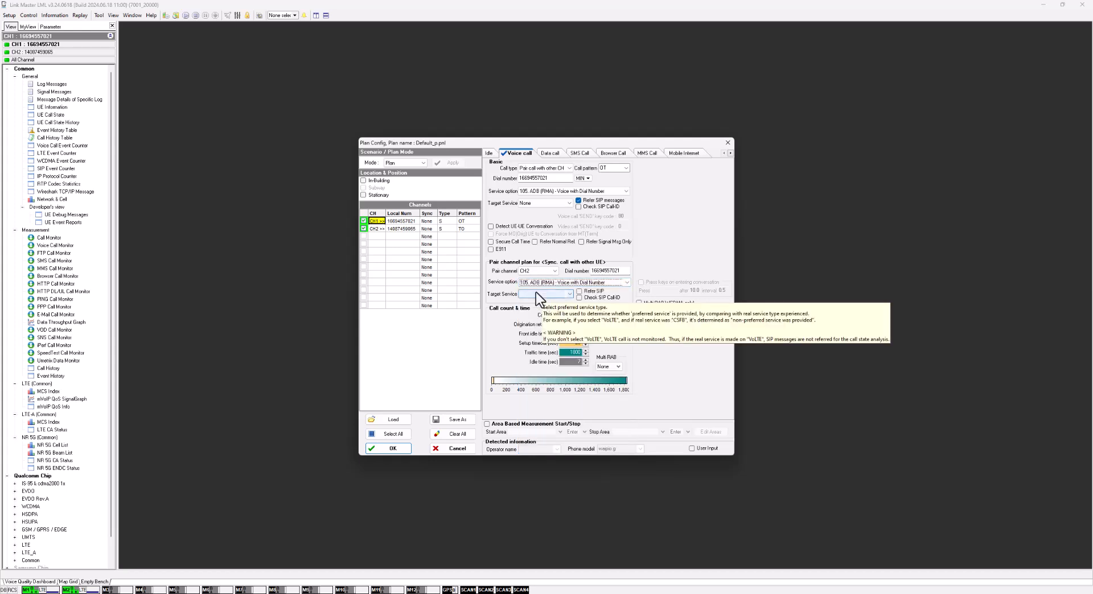
{"action": "left_click", "coordinate": [535, 293]}
{"action": "left_click", "coordinate": [527, 302]}
{"action": "left_click", "coordinate": [580, 291]}
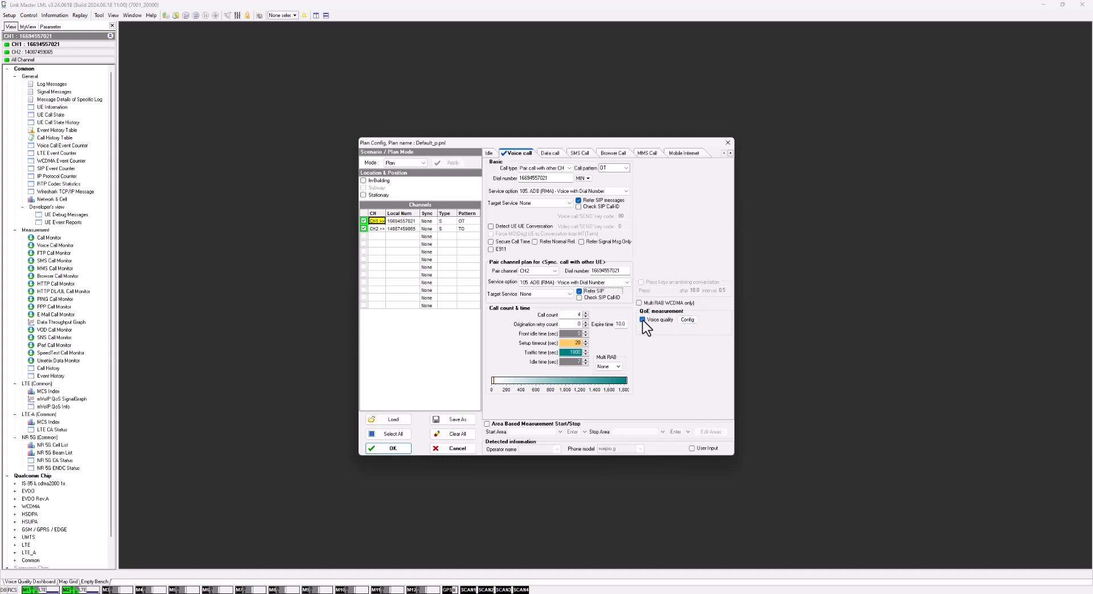
- In the voice quality measurement configuration, choose the P.863 (POLQA 2.4 - SWB) standard, Air audio path and AmEnglish SWB Rx speech
{"action": "left_click", "coordinate": [685, 319]}
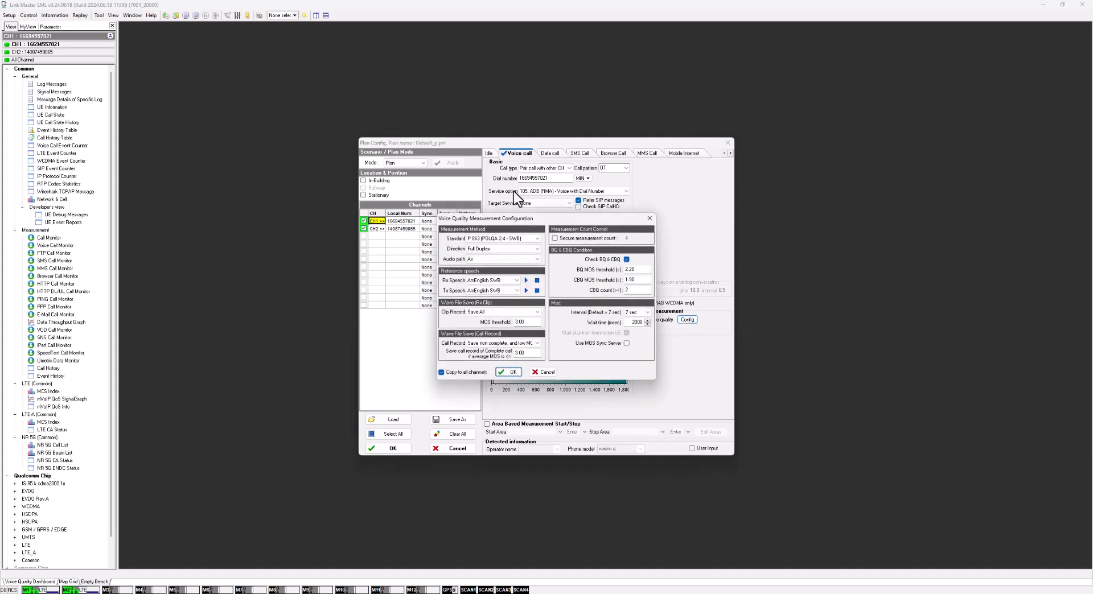
{"action": "left_click_drag", "start_coordinate": [522, 217], "coordinate": [534, 209]}
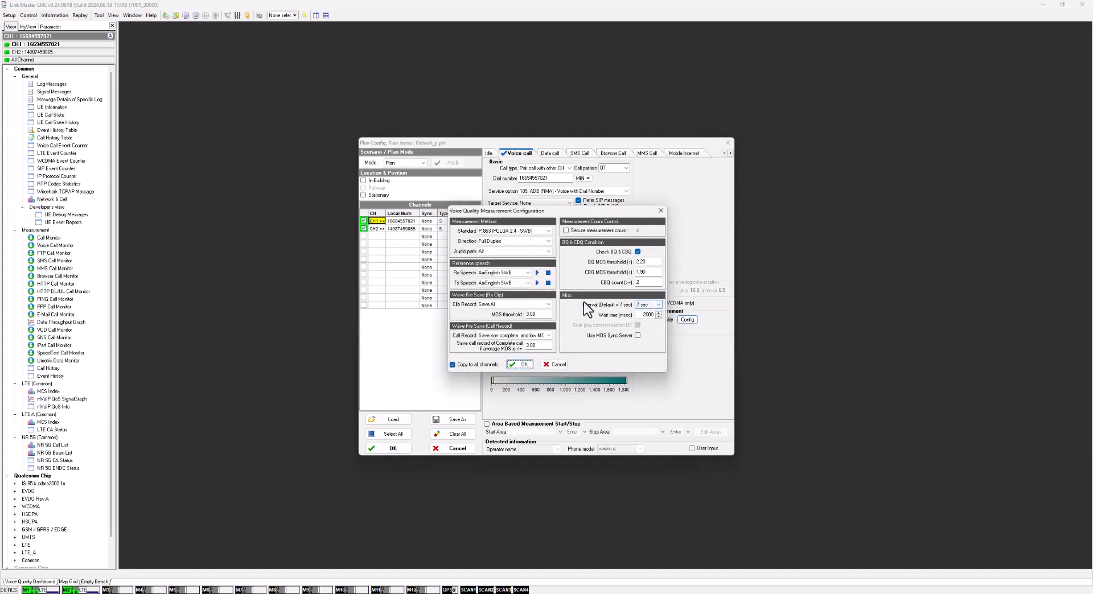
{"action": "left_click", "coordinate": [535, 231]}
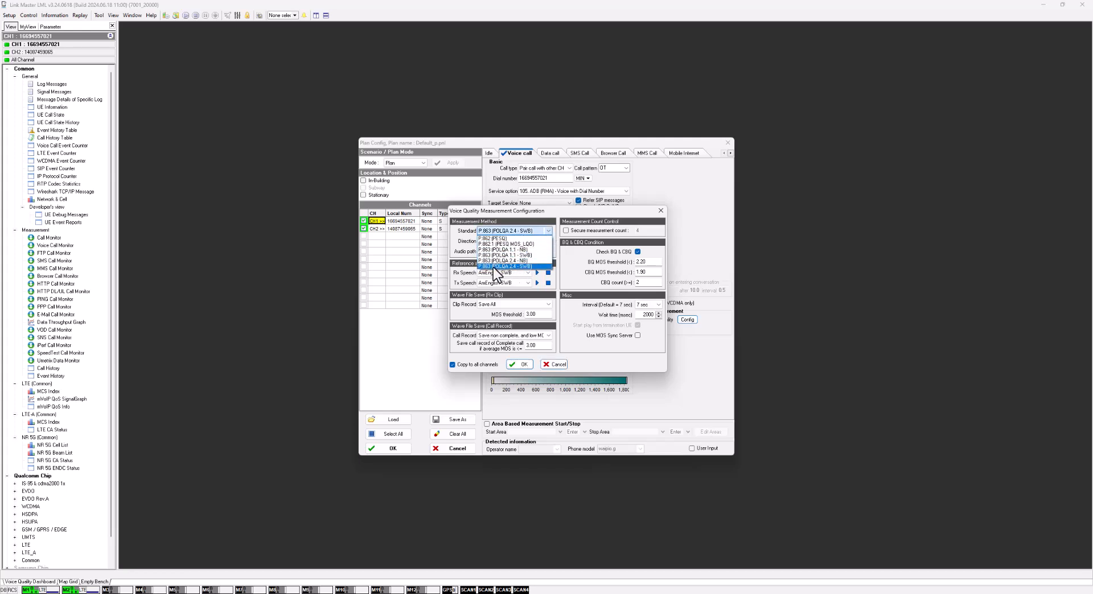
{"action": "left_click", "coordinate": [493, 267]}
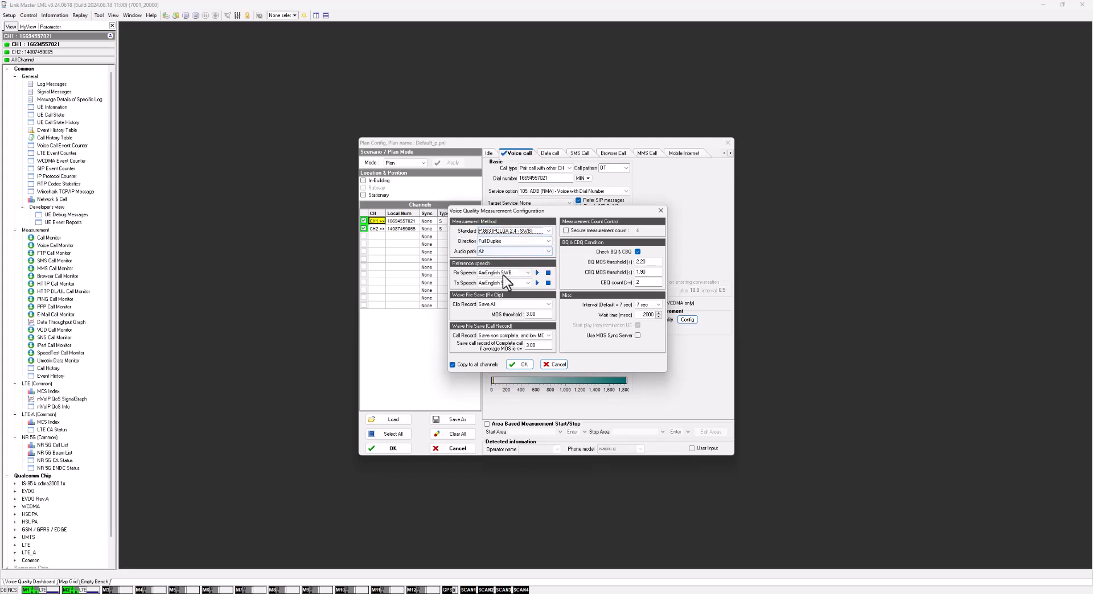
{"action": "left_click", "coordinate": [501, 253]}
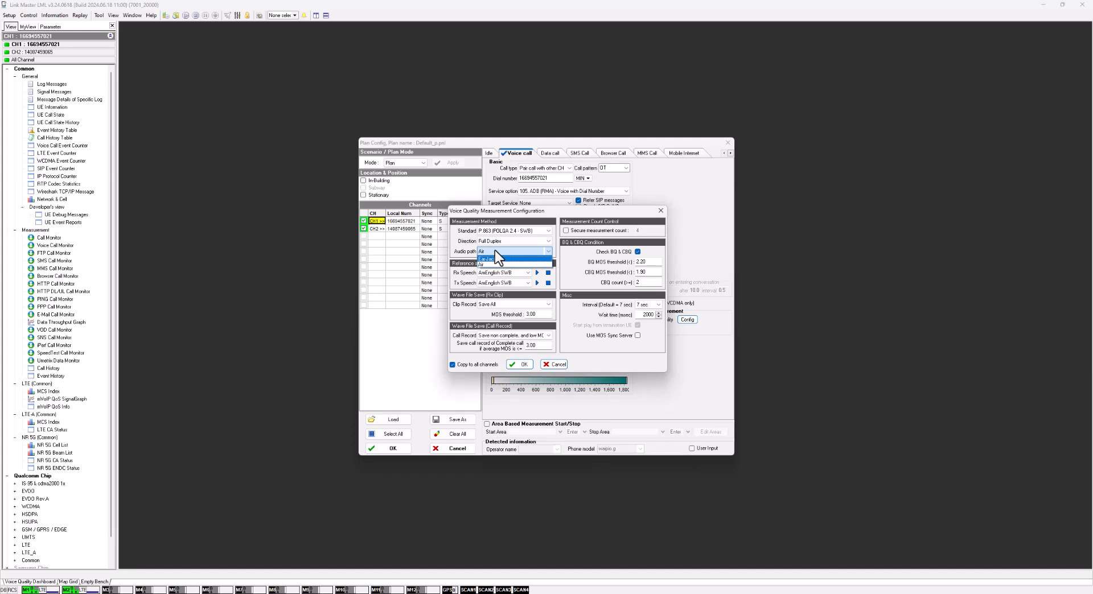
{"action": "left_click", "coordinate": [482, 265]}
{"action": "left_click", "coordinate": [518, 272]}
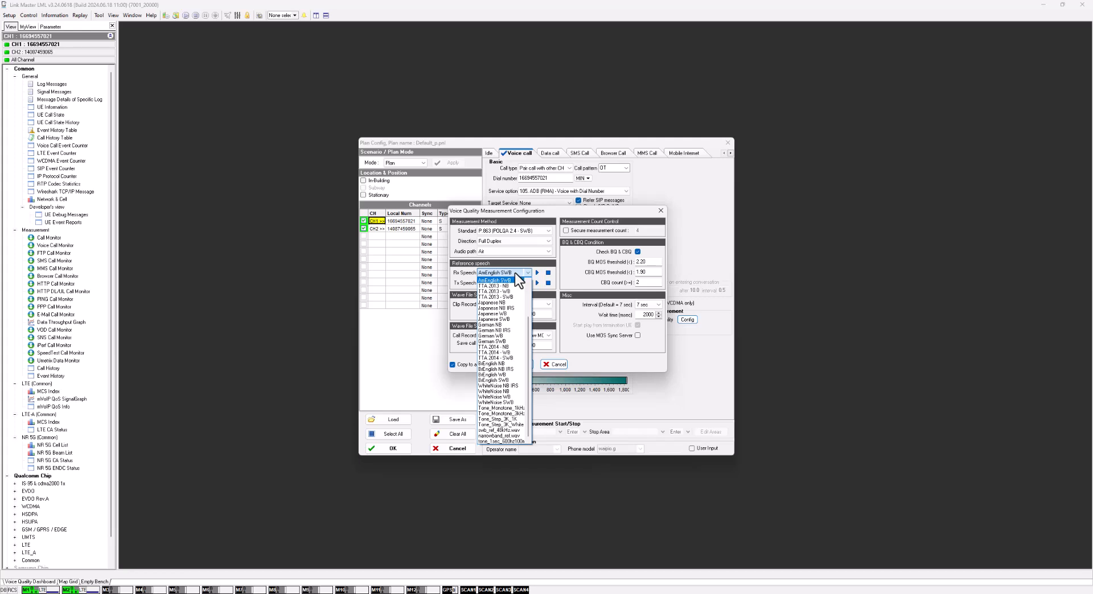
{"action": "left_click", "coordinate": [518, 272]}
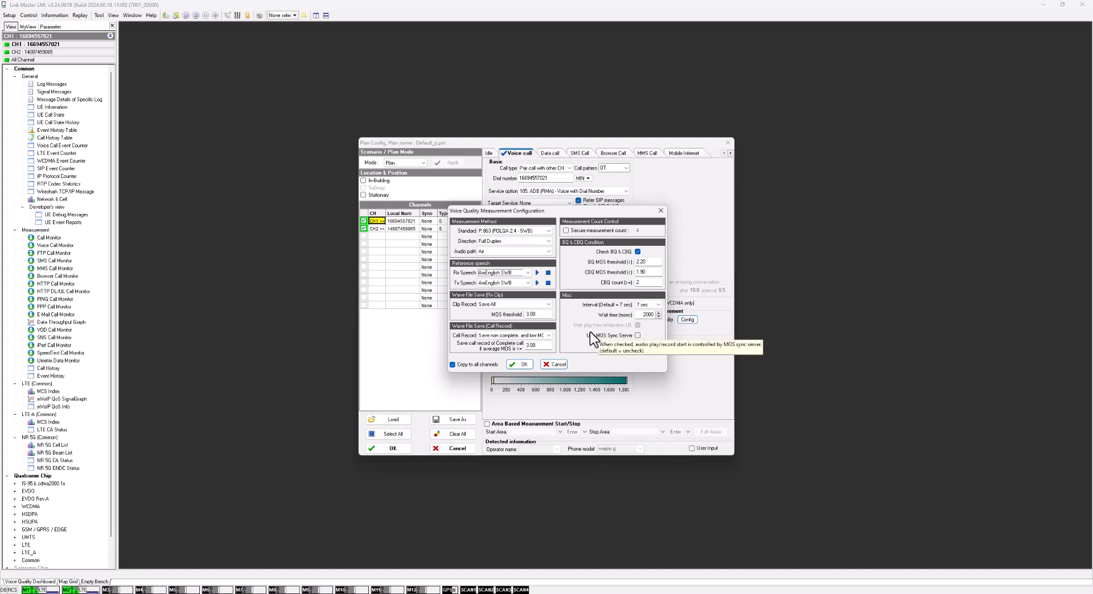
- Accept the voice quality measurement configuration with its settings copied to all channels
{"action": "left_click", "coordinate": [522, 365]}
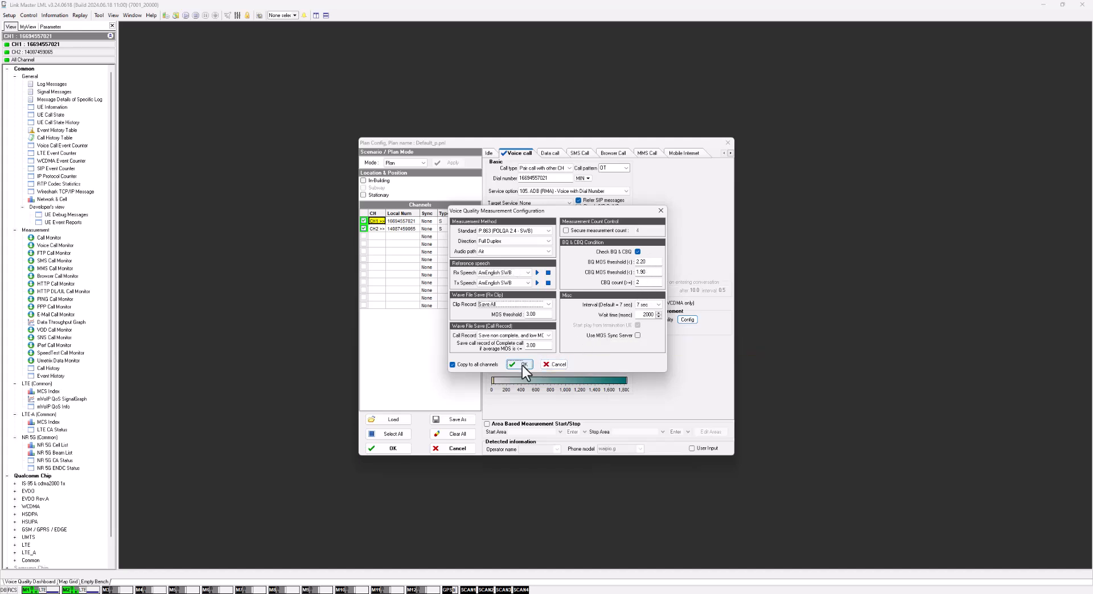
{"action": "left_click", "coordinate": [522, 366]}
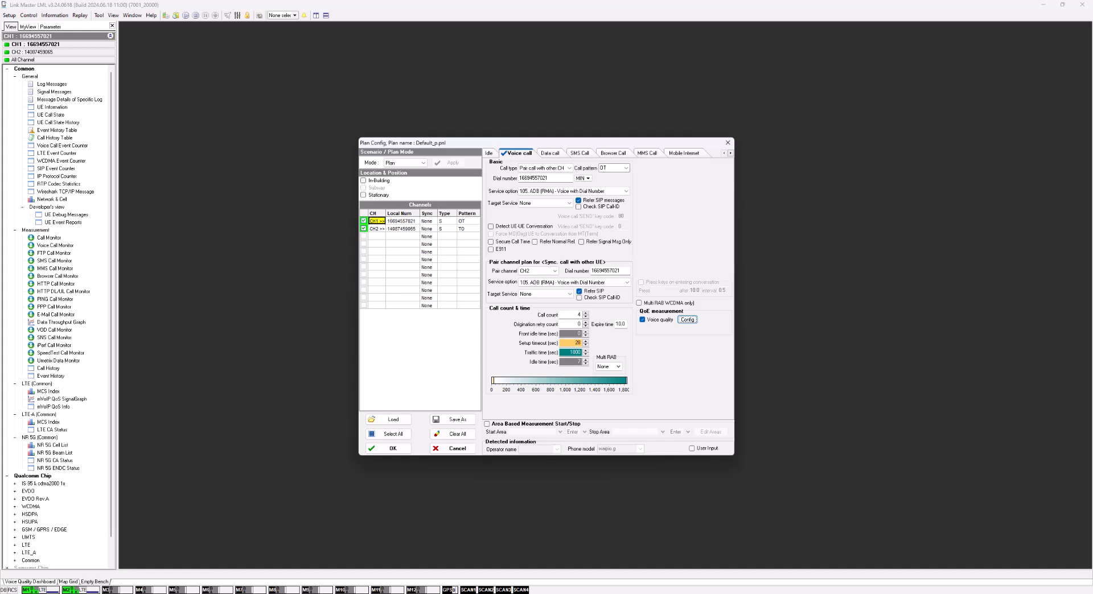
{"action": "left_click", "coordinate": [389, 449]}
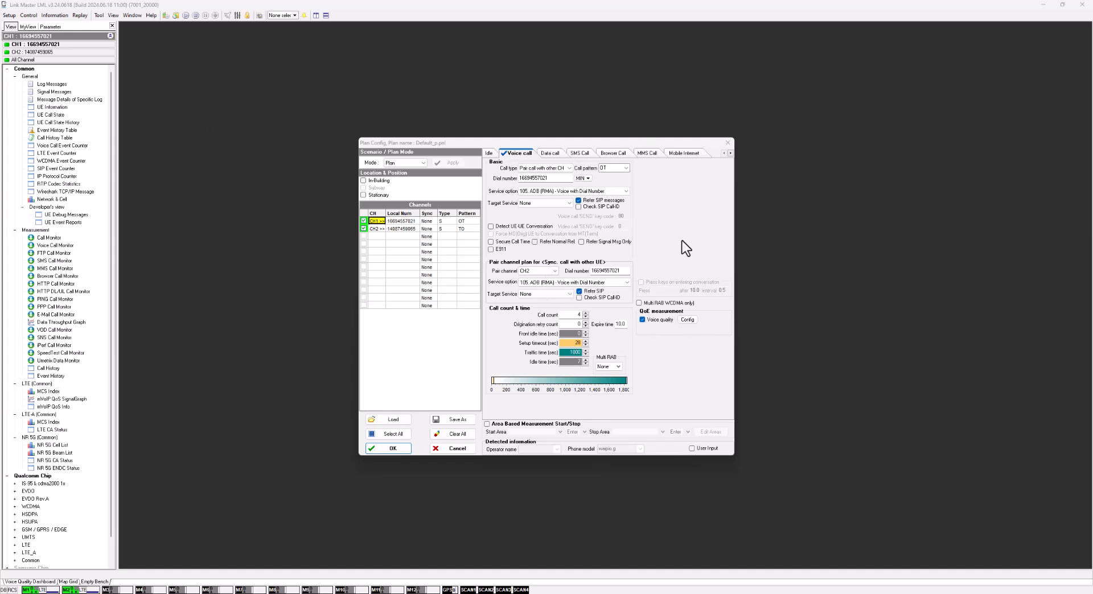
- Set the voice call's traffic time to 60 seconds and confirm the plan for CH1 and CH2
{"action": "double_click", "coordinate": [571, 353]}
{"action": "type", "text": "60"}
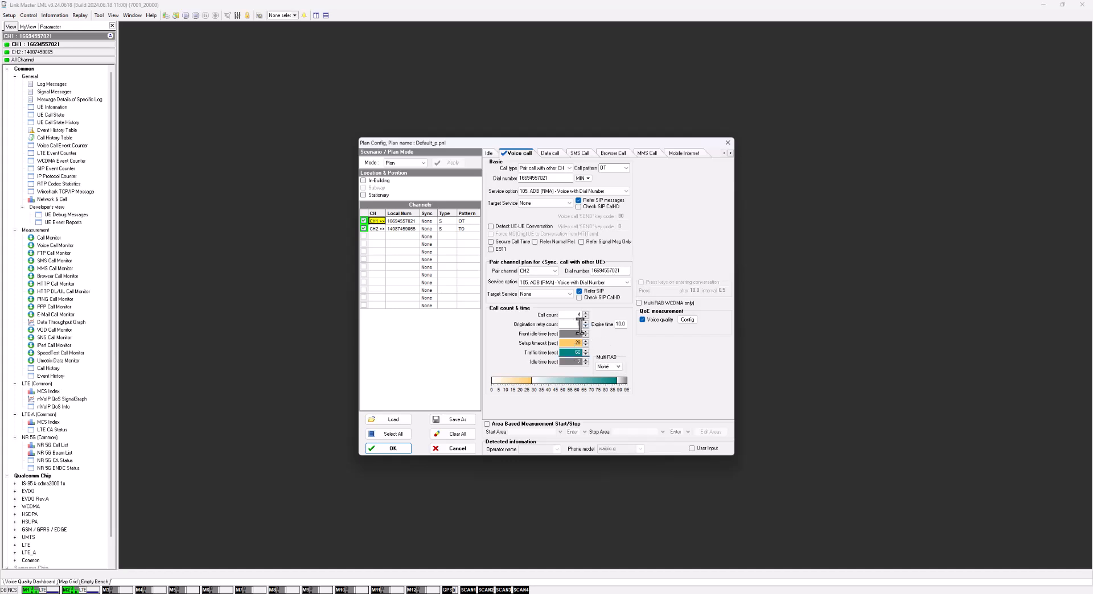
{"action": "left_click", "coordinate": [378, 227]}
{"action": "left_click", "coordinate": [377, 220]}
{"action": "left_click", "coordinate": [394, 449]}
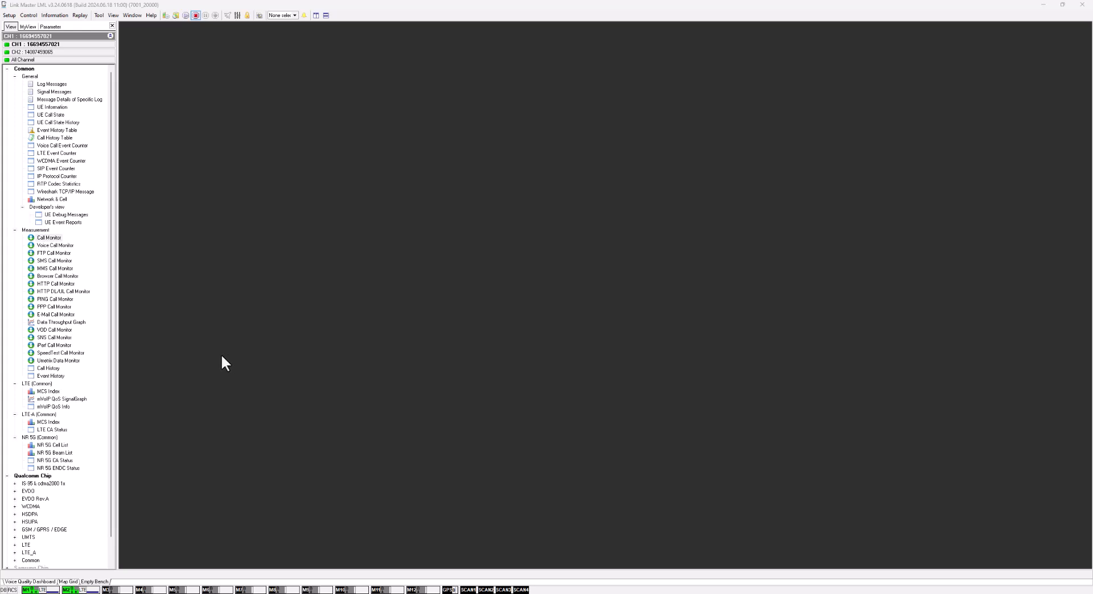
- Start the call measurement with logging under the default log file names and dismiss the RMA upgrade warnings
{"action": "left_click", "coordinate": [186, 16]}
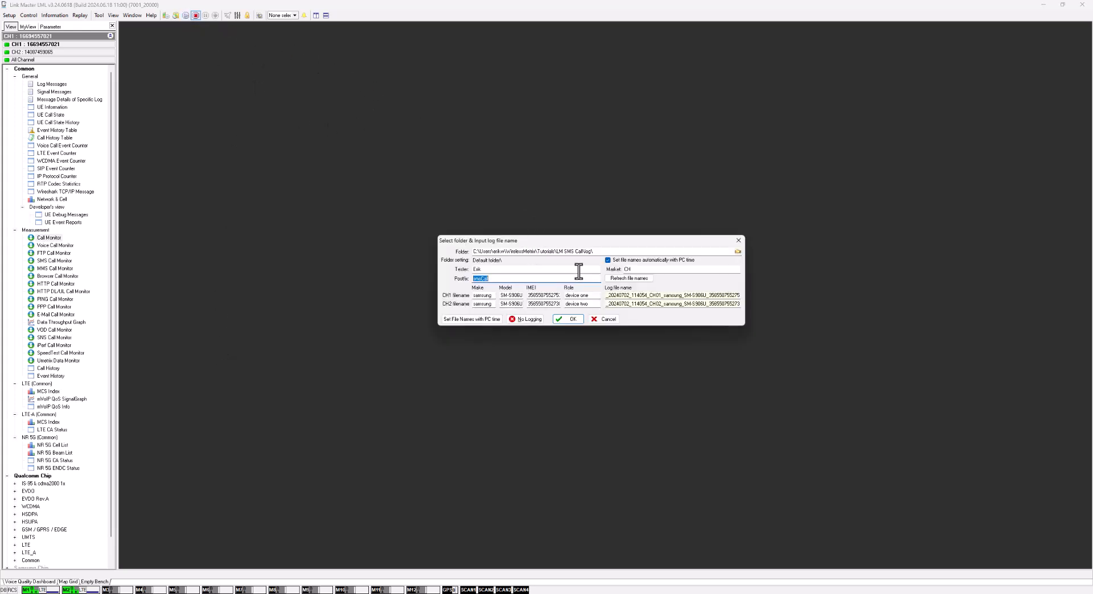
{"action": "left_click", "coordinate": [568, 319]}
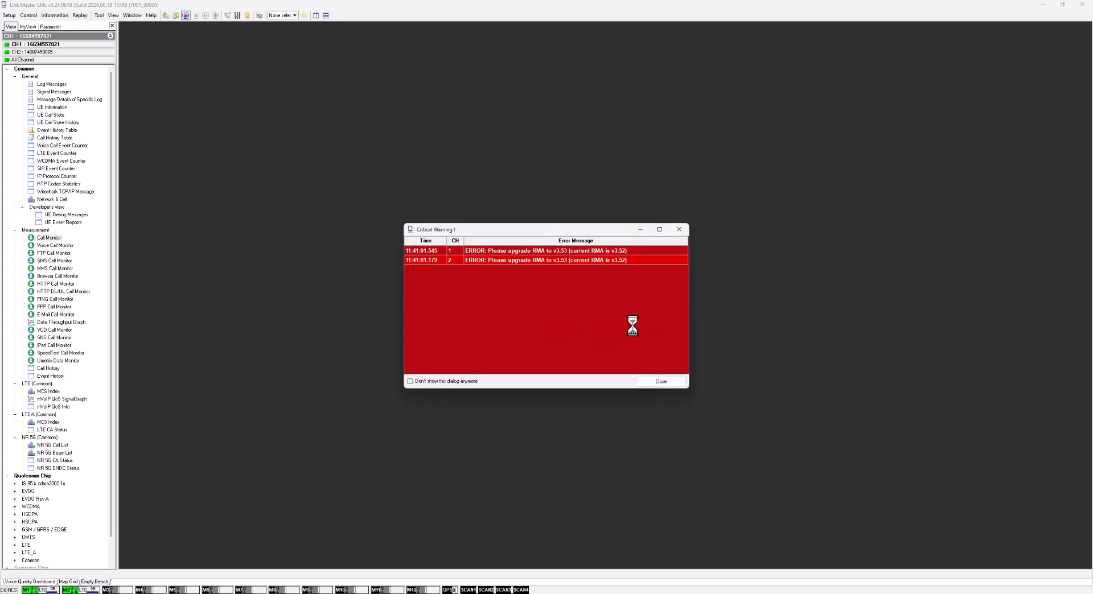
{"action": "left_click", "coordinate": [653, 381]}
{"action": "left_click", "coordinate": [660, 381]}
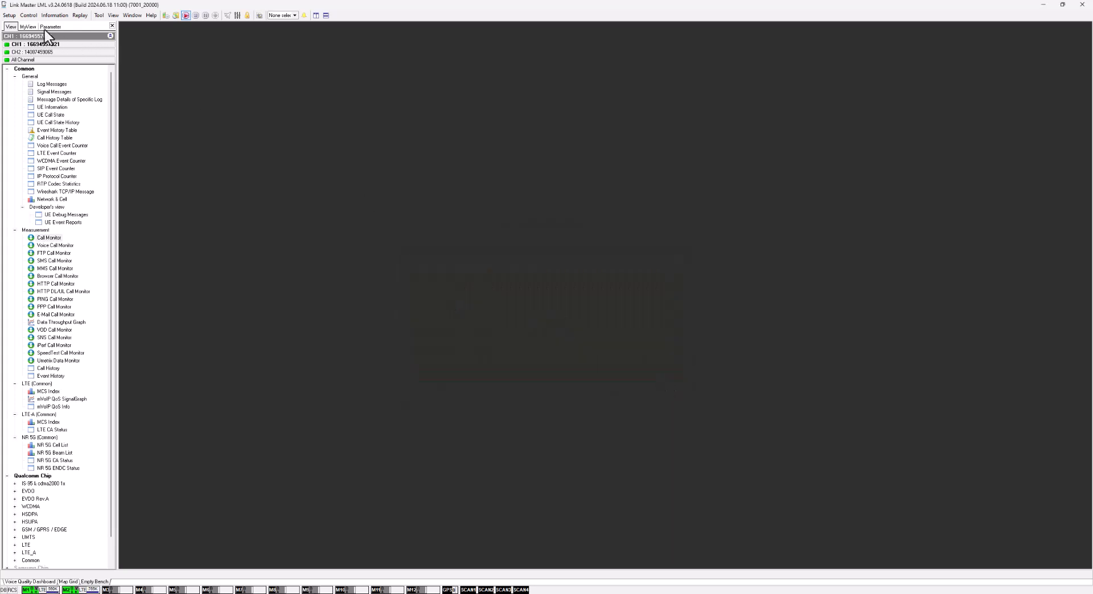
- Open the Voice Quality Monitor, move it to the upper part of the workspace and enlarge it until all its tabs fit
{"action": "left_click", "coordinate": [9, 15]}
{"action": "mouse_move", "coordinate": [54, 17]}
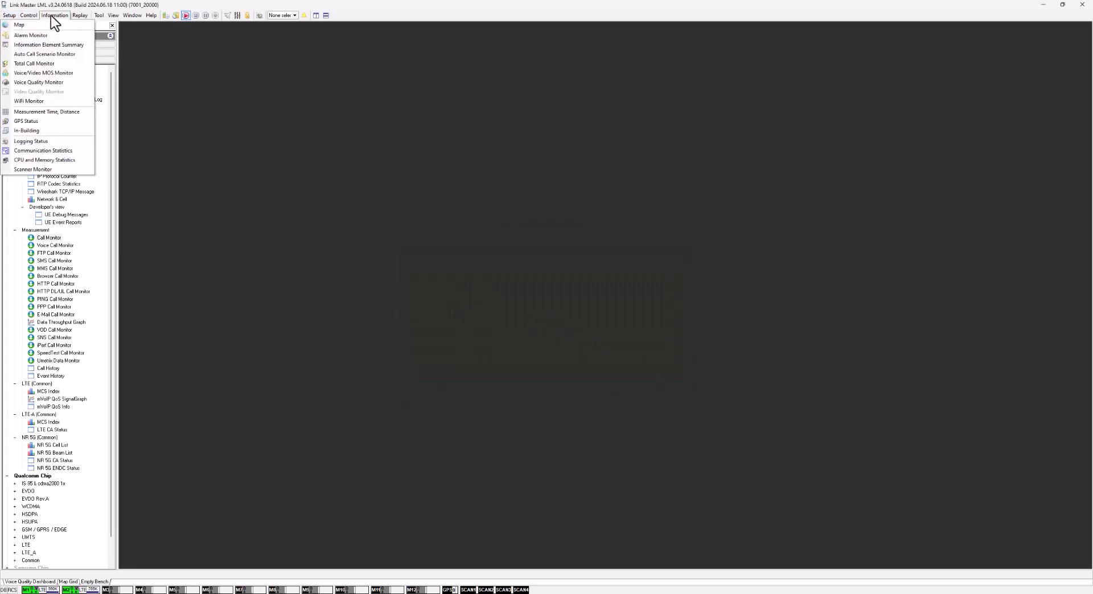
{"action": "left_click", "coordinate": [35, 82]}
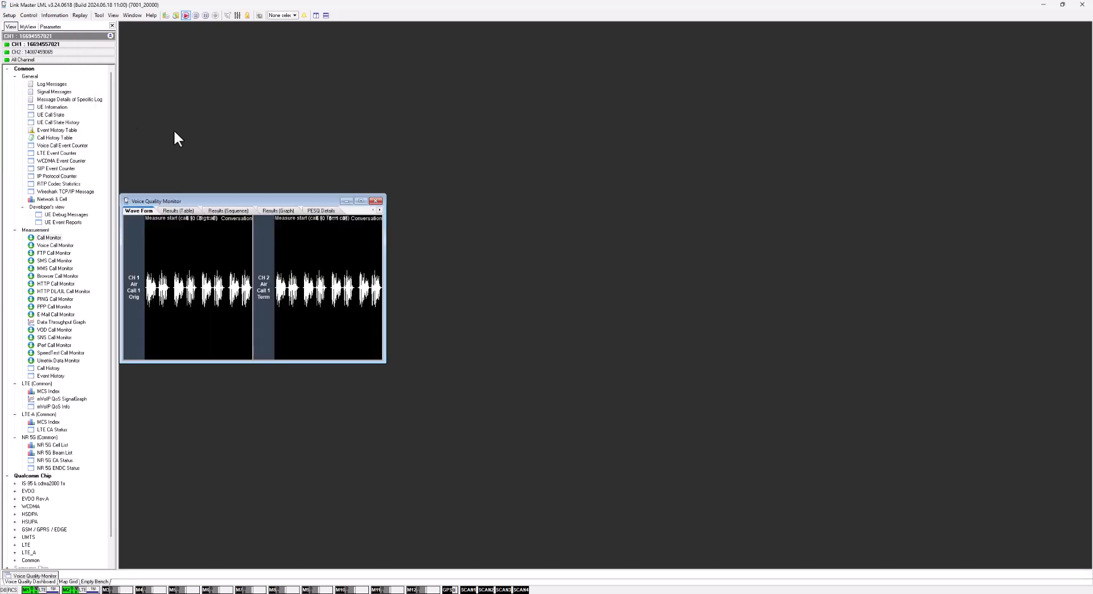
{"action": "left_click_drag", "start_coordinate": [209, 201], "coordinate": [216, 48]}
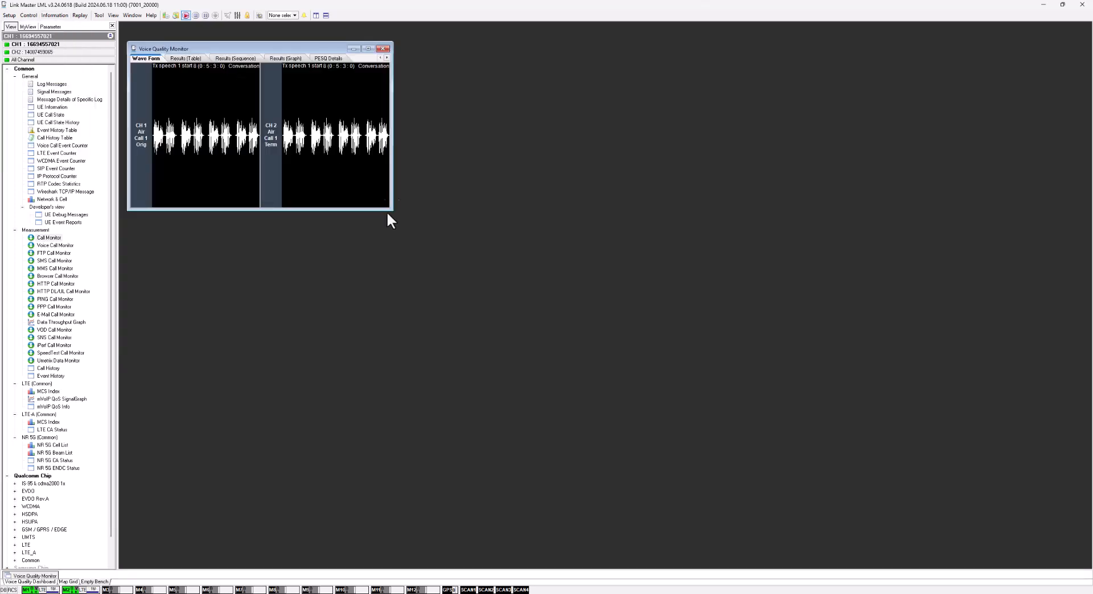
{"action": "left_click_drag", "start_coordinate": [393, 211], "coordinate": [558, 303]}
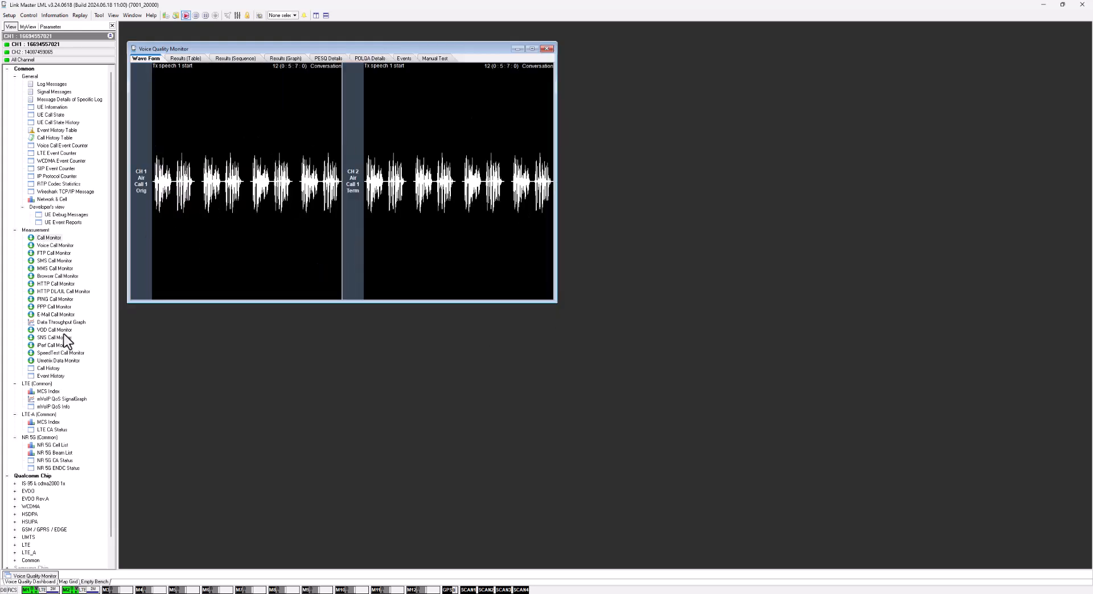
- Open the Voice Call Monitor for CH1, place it beside the Voice Quality Monitor and enlarge it
{"action": "double_click", "coordinate": [45, 246]}
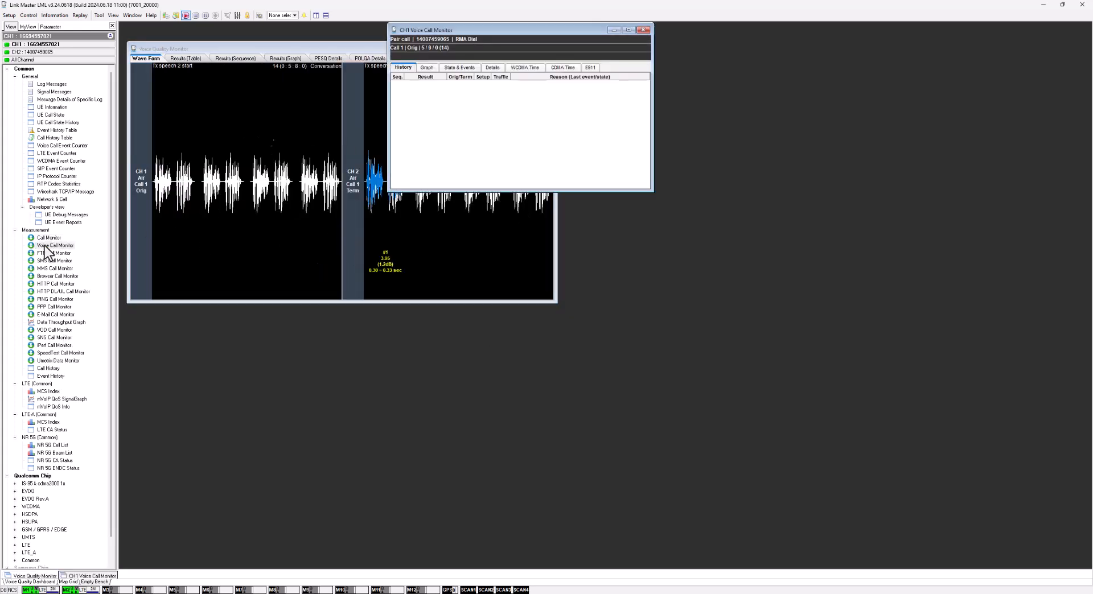
{"action": "left_click_drag", "start_coordinate": [461, 32], "coordinate": [681, 55]}
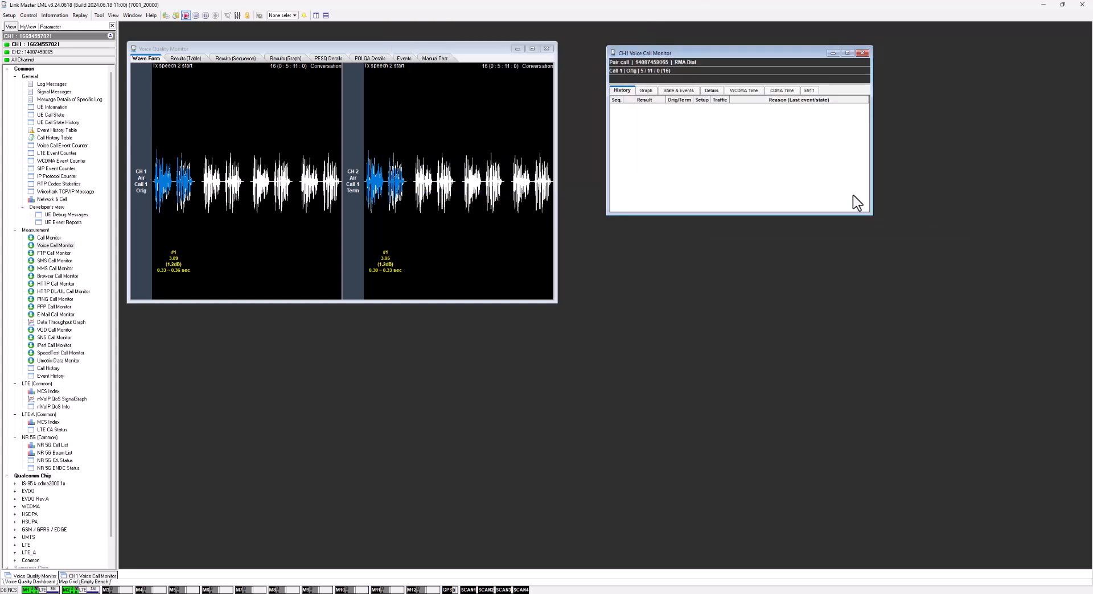
{"action": "left_click_drag", "start_coordinate": [868, 212], "coordinate": [944, 288]}
{"action": "mouse_move", "coordinate": [649, 76]}
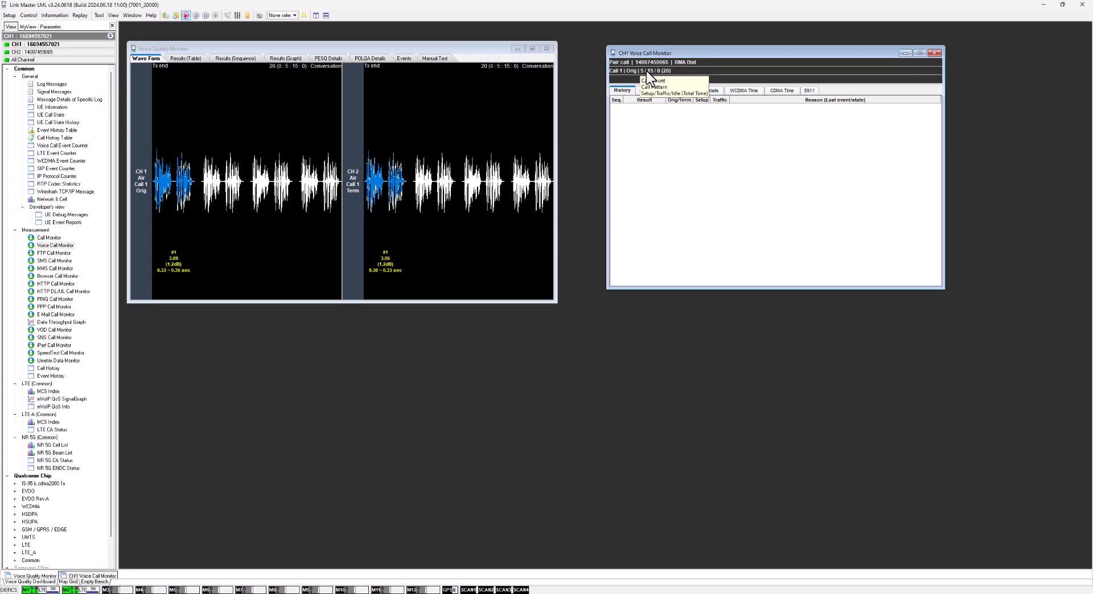